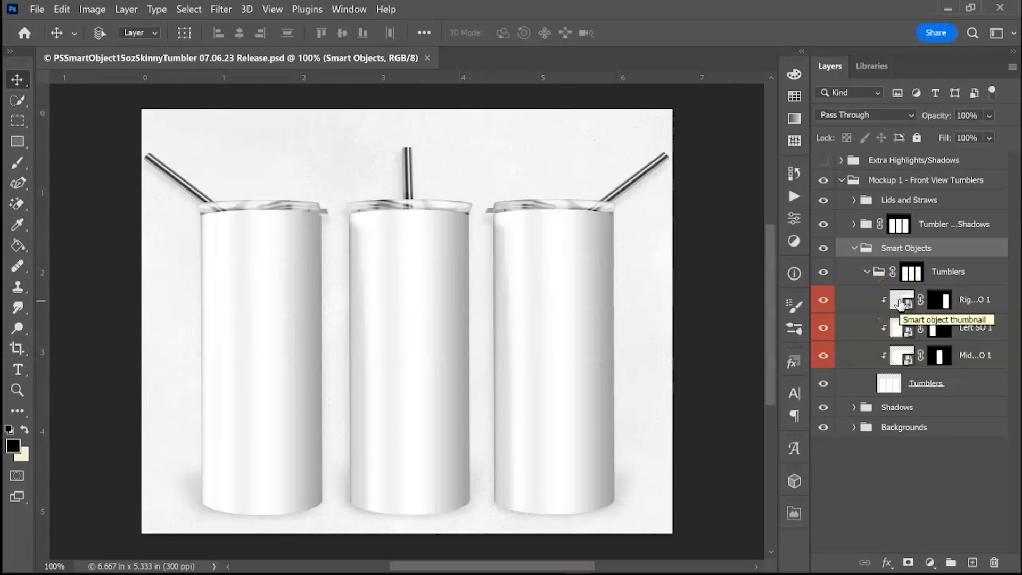
Open the right tumbler's smart object contents, along with the design file American Bullet Cleavage 15 oz.jpg
double_click(901, 303)
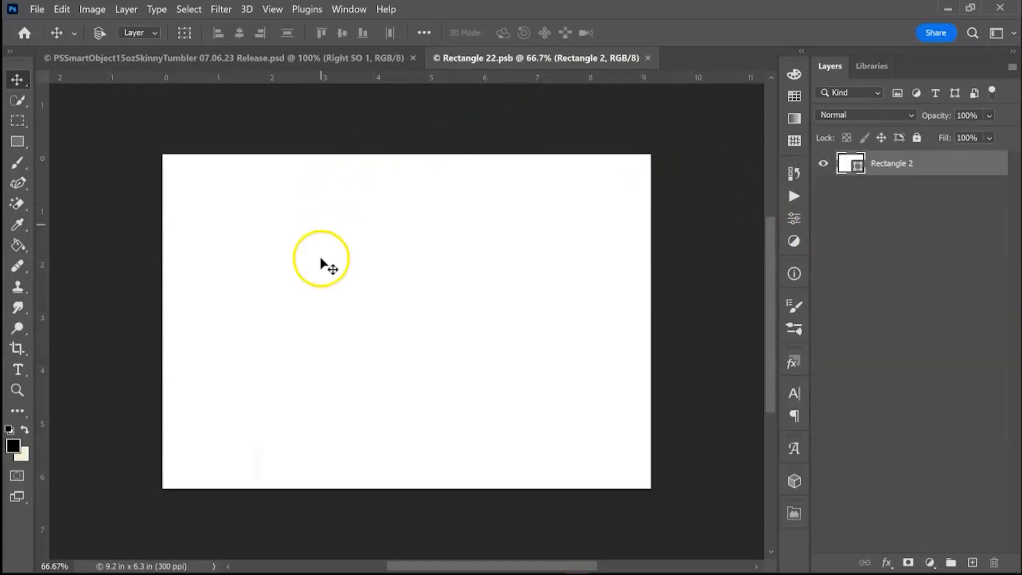
left_click(36, 9)
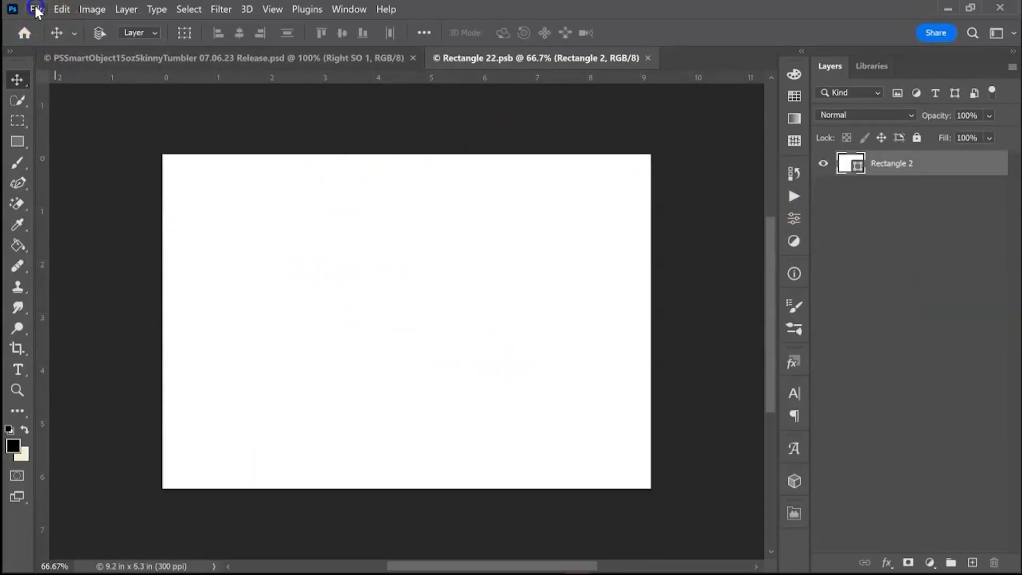
left_click(39, 38)
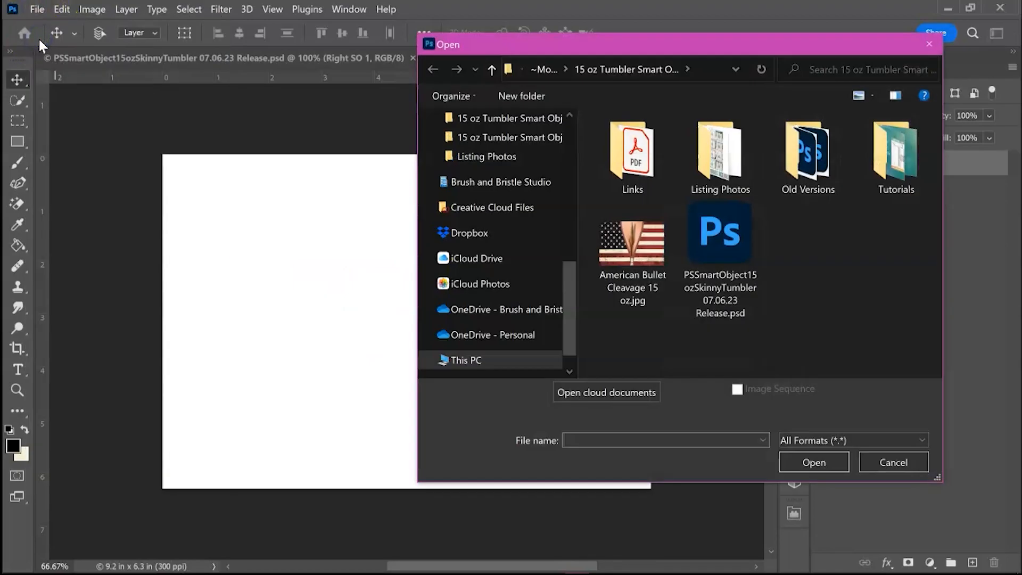
double_click(627, 248)
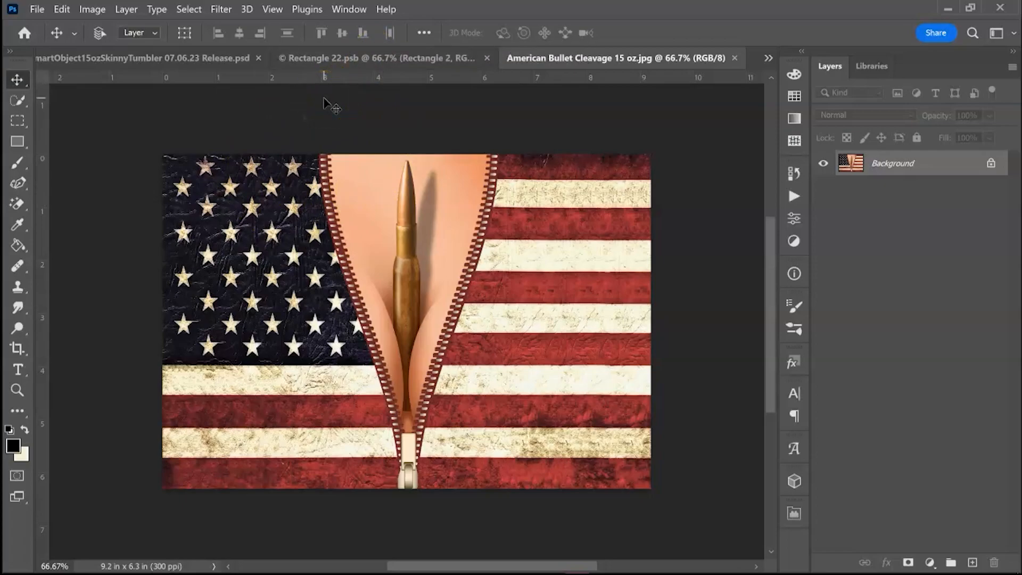
Copy the entire flag design from its JPG, close that file, and paste the design into the Rectangle 22.psb smart object
left_click(16, 121)
left_click_drag(112, 130, 746, 539)
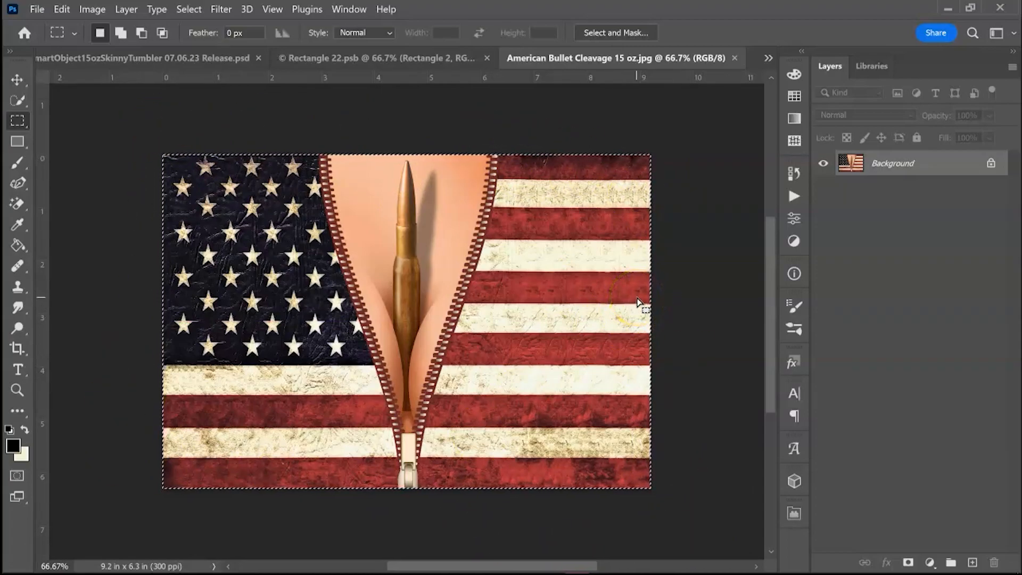
left_click(61, 9)
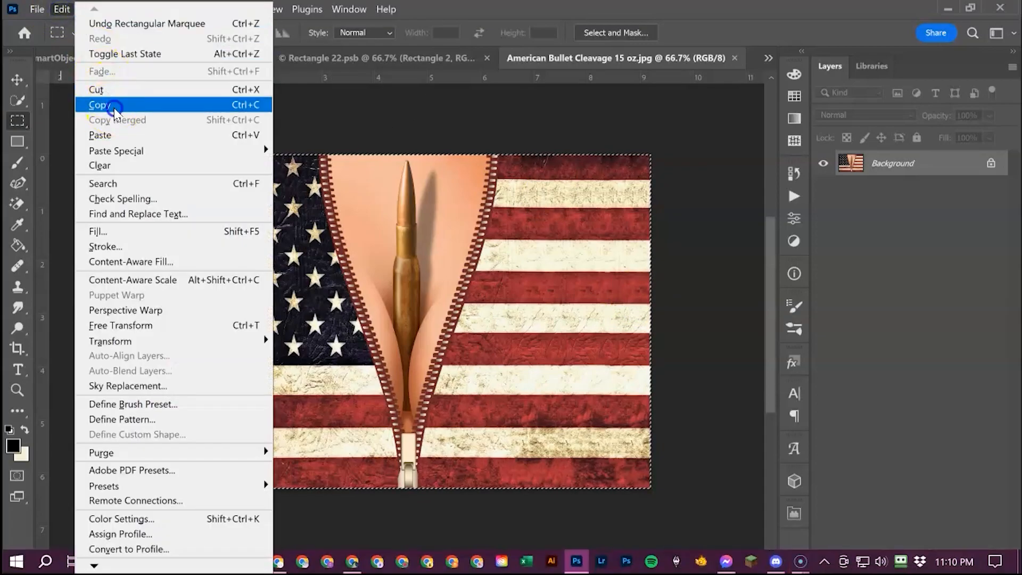
left_click(115, 106)
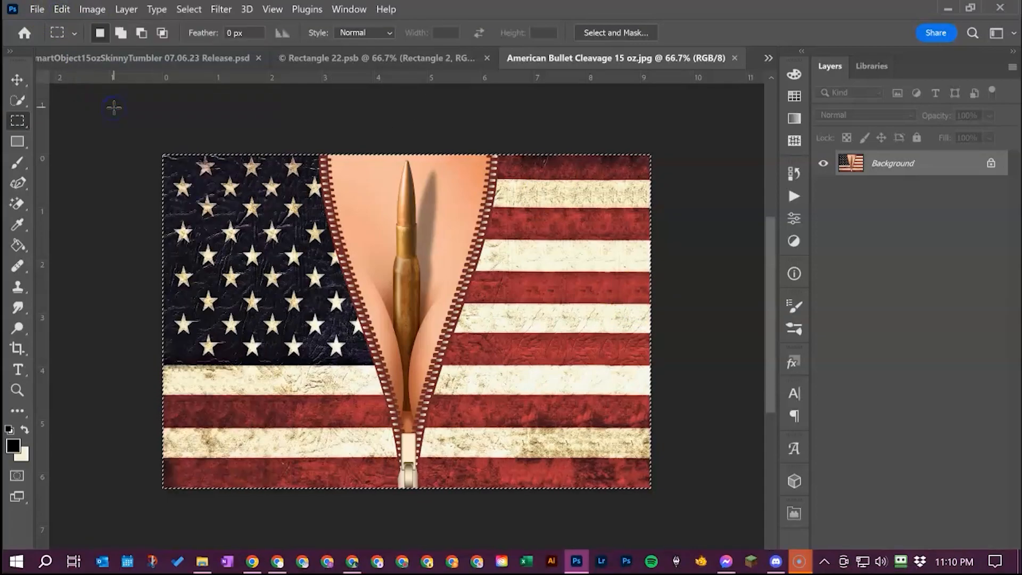
left_click(735, 58)
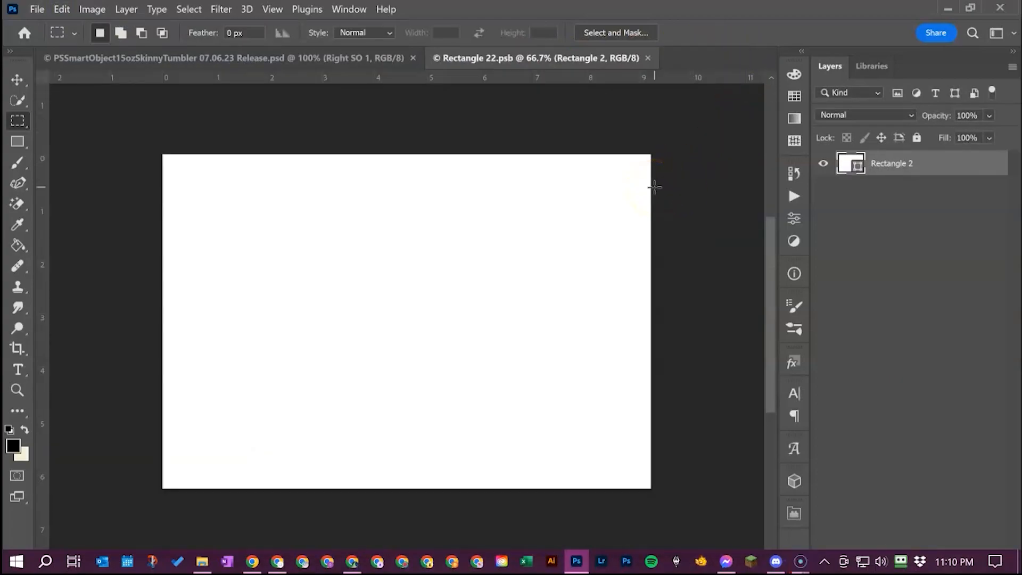
left_click(61, 9)
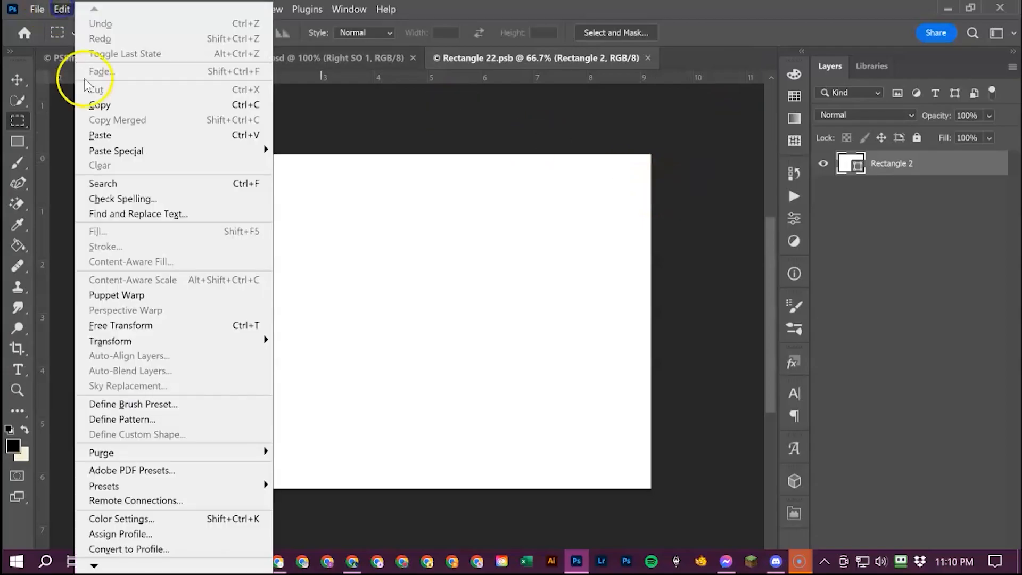
left_click(111, 135)
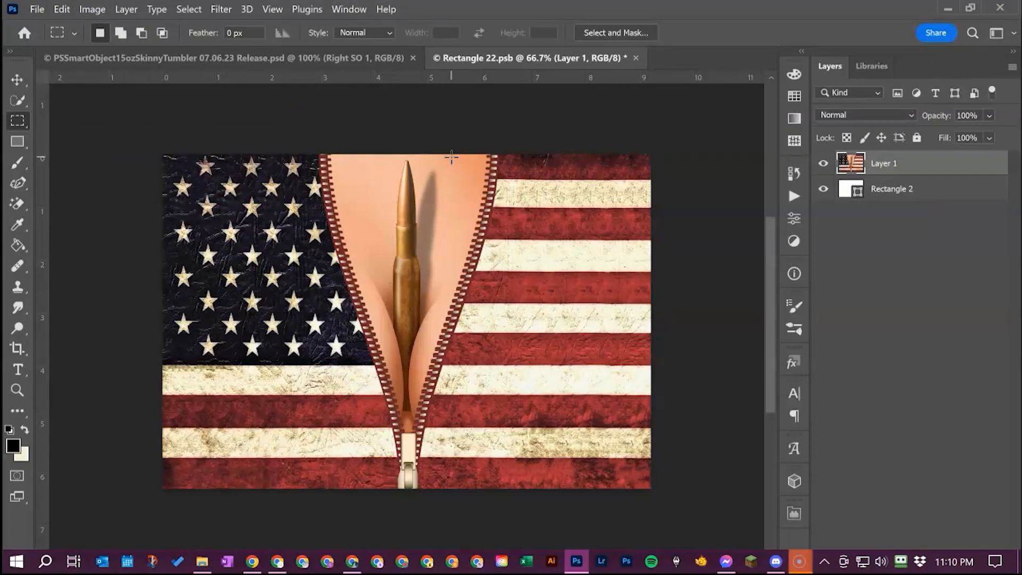
Try resizing the pasted design with Free Transform, with and without maintaining the aspect ratio, and undo the size changes
left_click(63, 9)
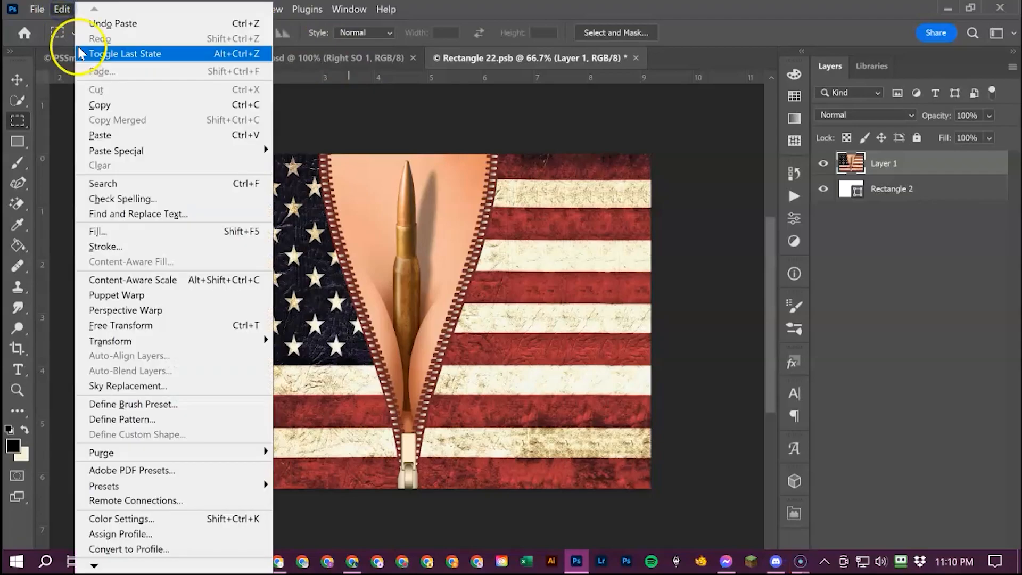
left_click(139, 325)
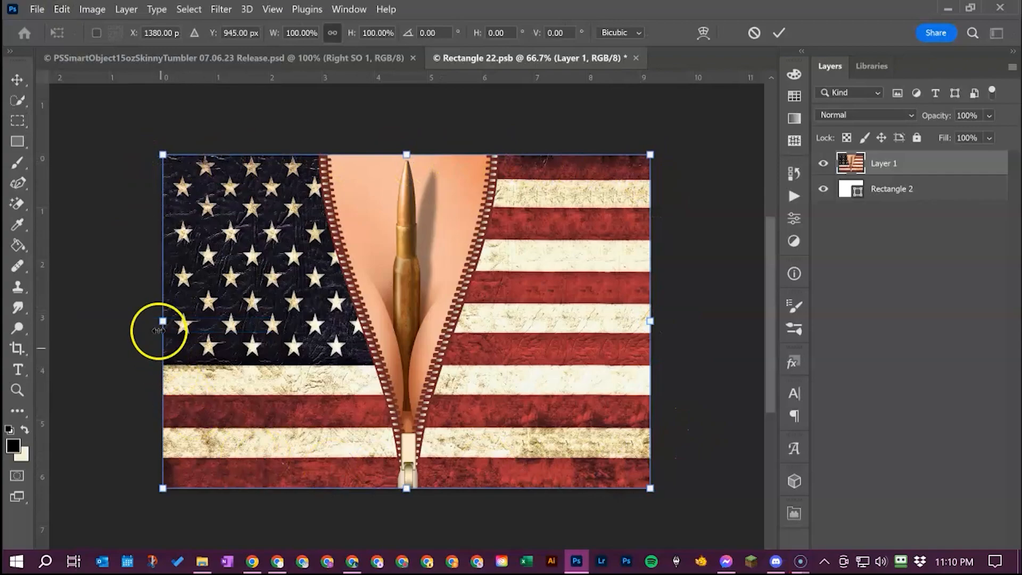
left_click_drag(411, 156, 422, 242)
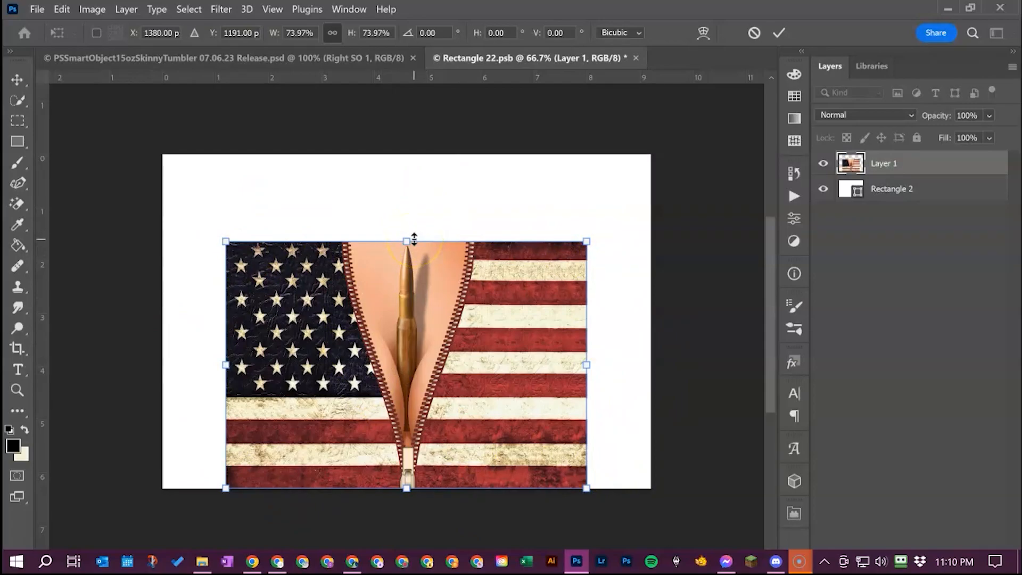
left_click(335, 38)
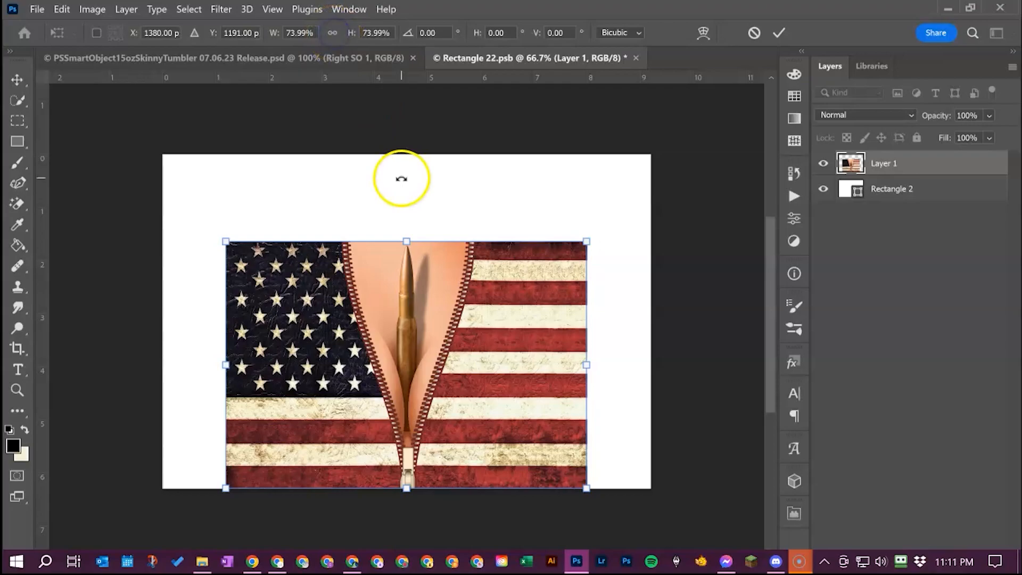
left_click_drag(407, 240, 409, 217)
key("ctrl+z")
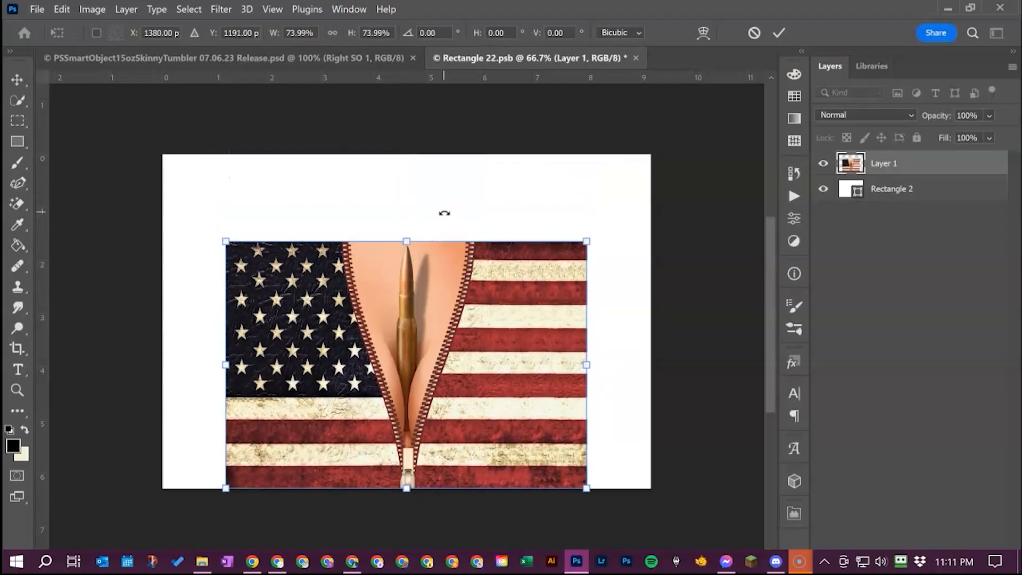
left_click(333, 33)
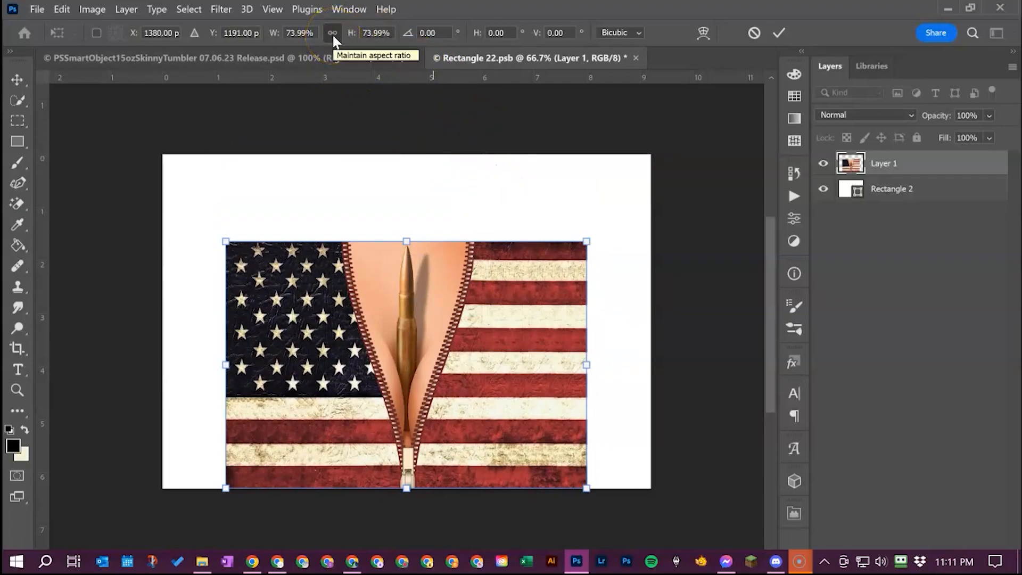
left_click_drag(407, 241, 420, 175)
key("ctrl+z")
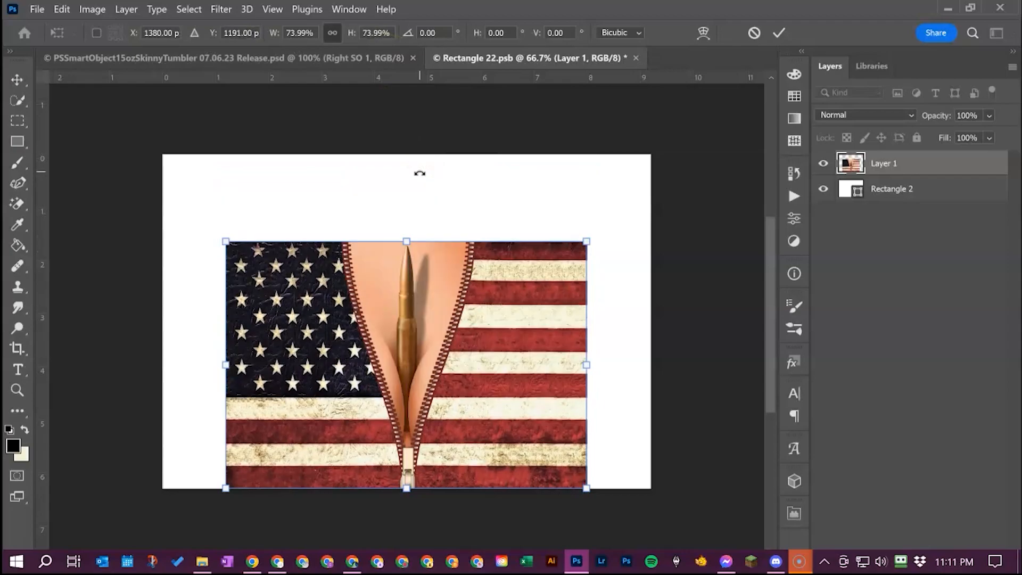
key("ctrl+z")
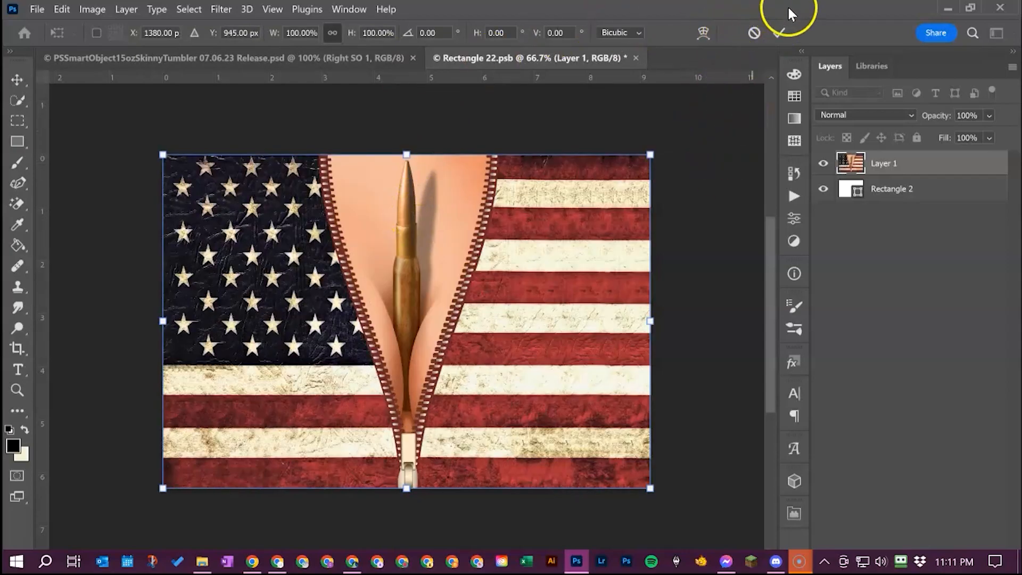
left_click(780, 33)
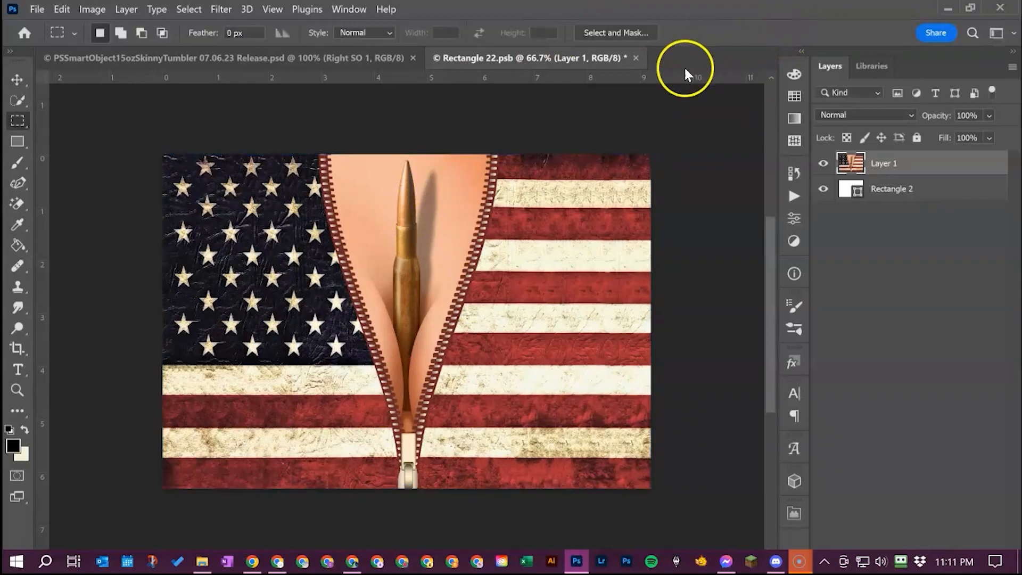
Save the Rectangle 22.psb smart object and return to the skinny tumbler mockup document
left_click(37, 9)
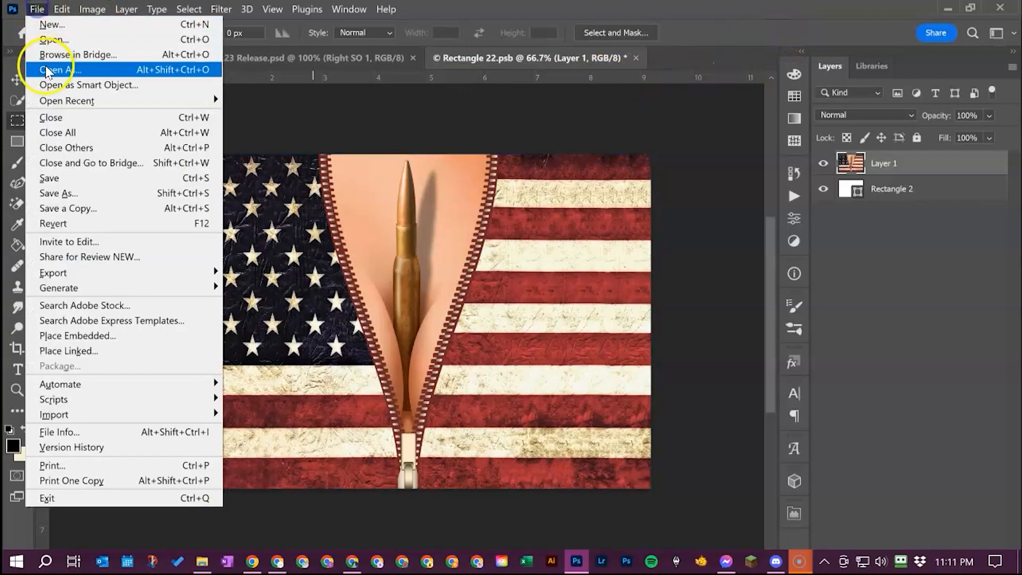
left_click(59, 178)
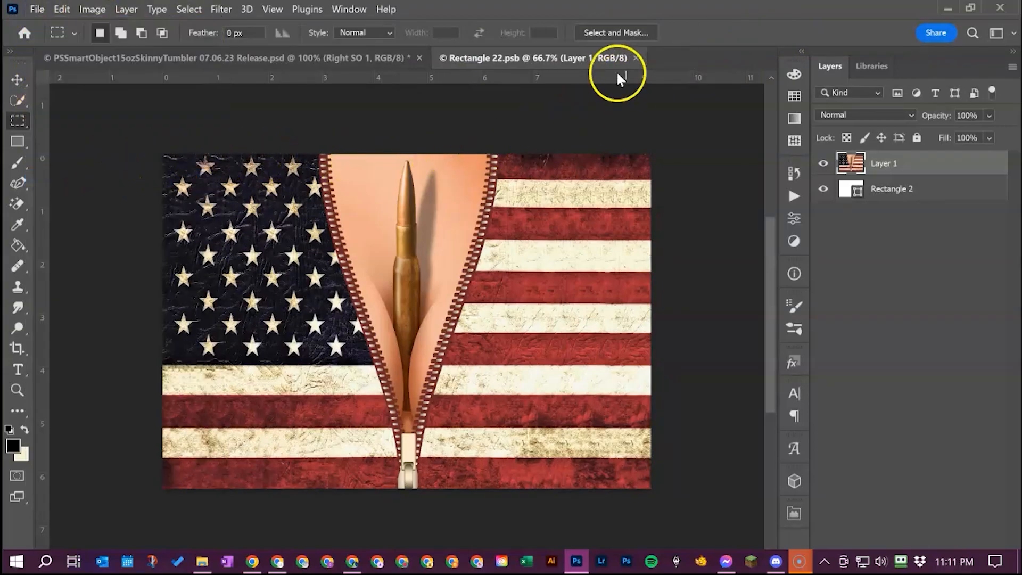
left_click(277, 60)
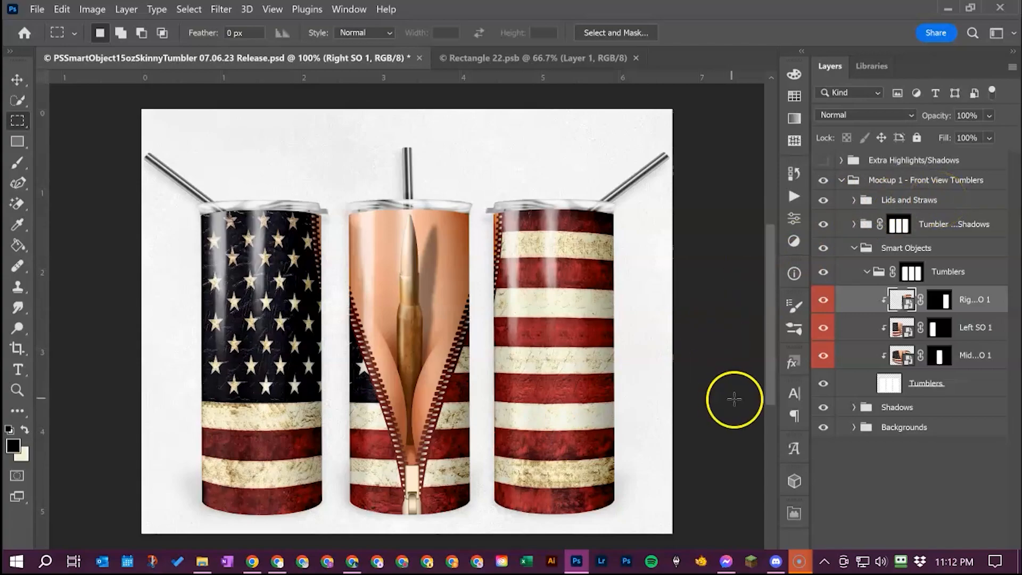
In the left tumbler's Lids and Straws group, hide Bent Metal Straw and show Metal Straw
left_click(855, 201)
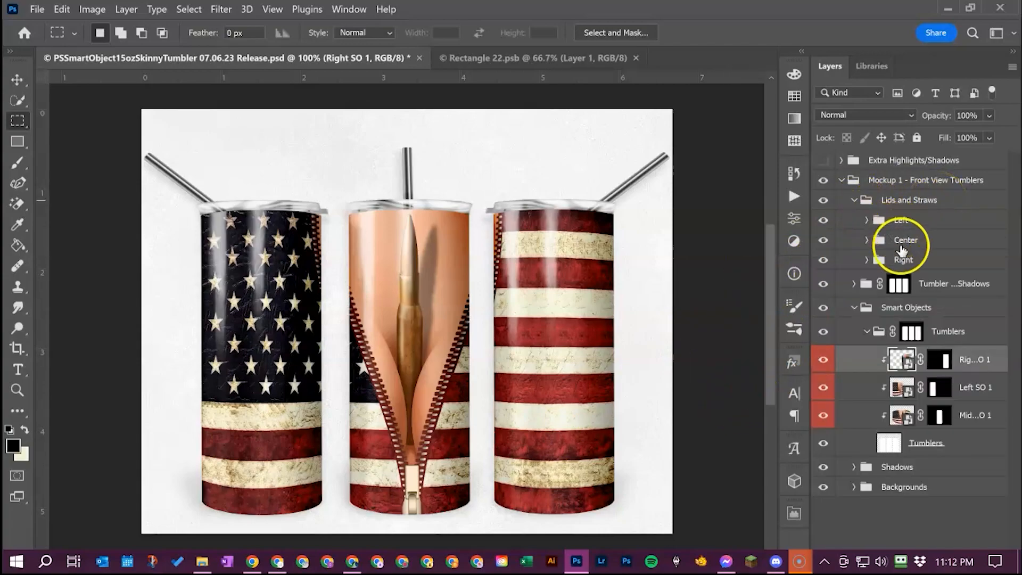
left_click(867, 220)
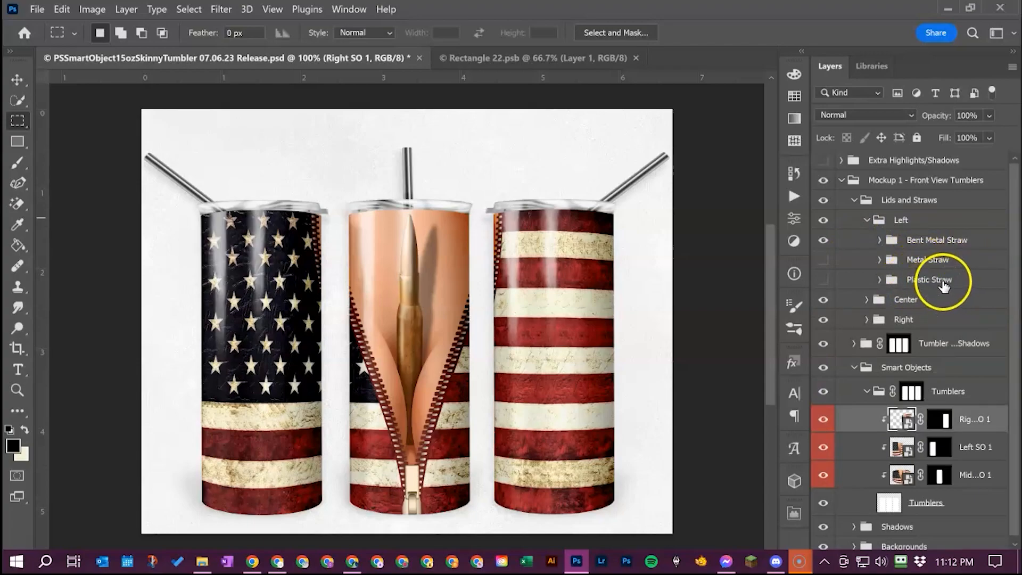
left_click(824, 240)
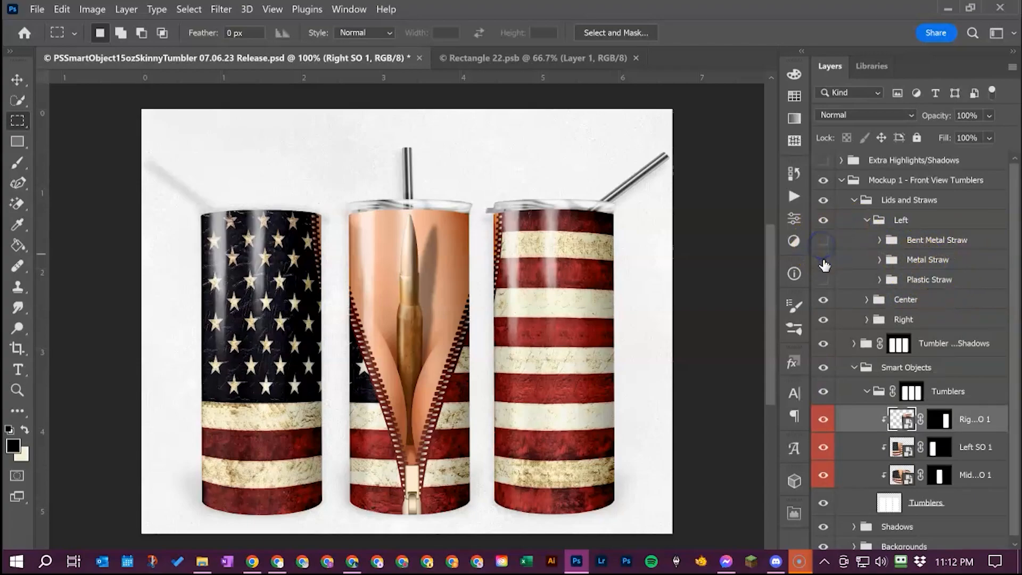
left_click(823, 260)
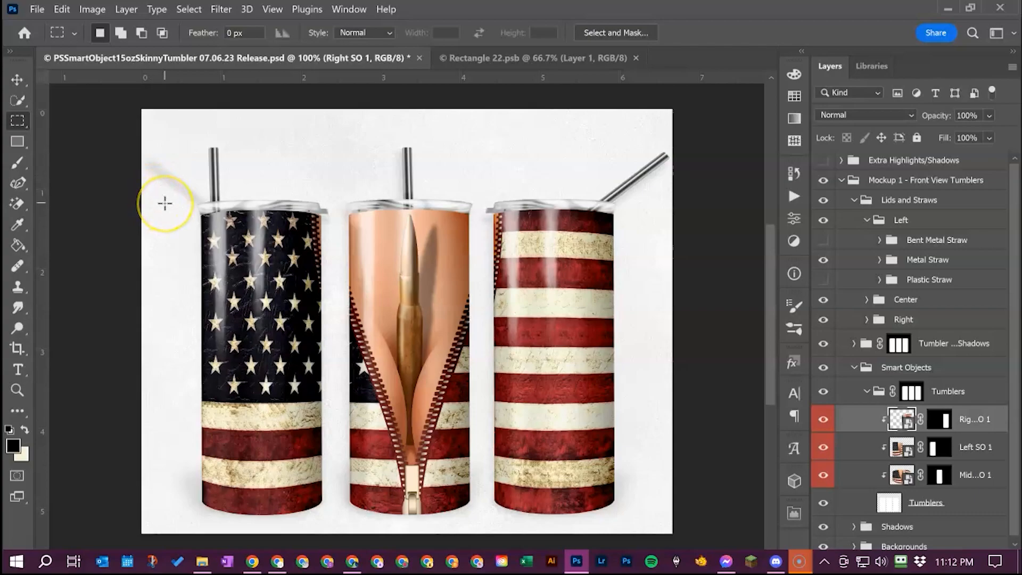
In the Left Shadows group of Straw/Object Shadows, hide Bent Straw Shadows and show the straight straw shadows
scroll(920, 384, "down", 1)
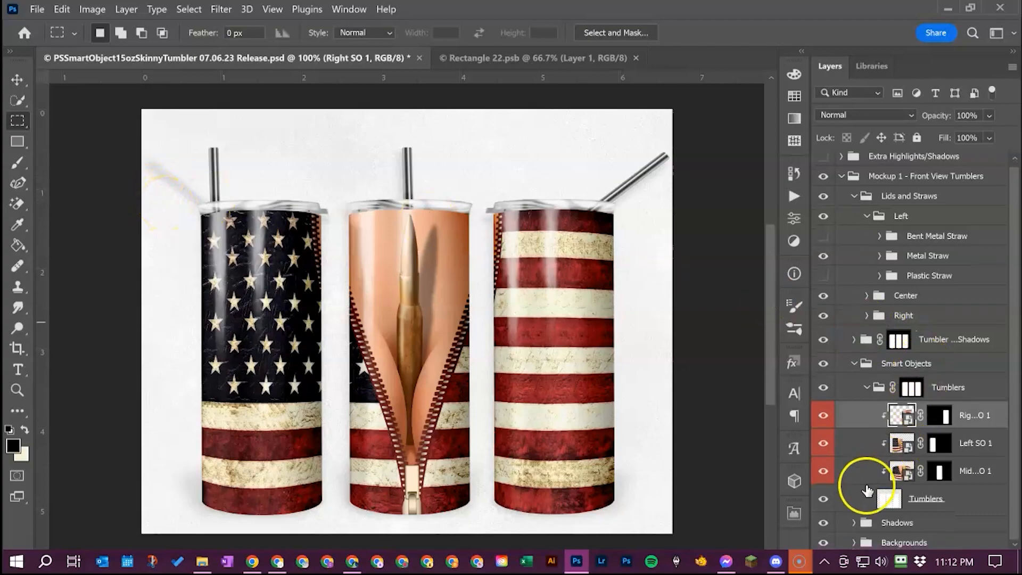
left_click(855, 524)
scroll(880, 515, "down", 2)
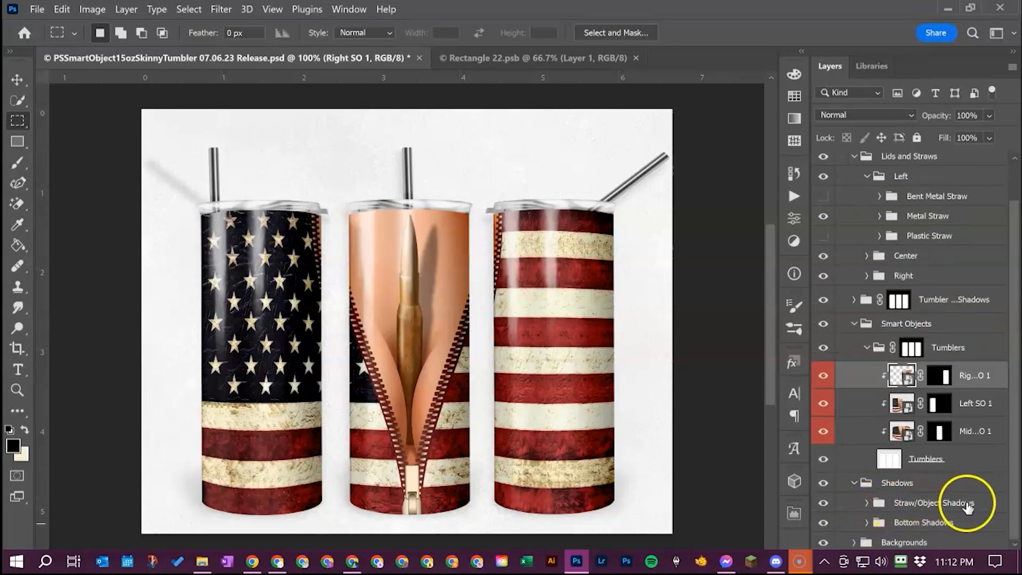
left_click(866, 502)
scroll(871, 508, "down", 2)
scroll(871, 509, "down", 1)
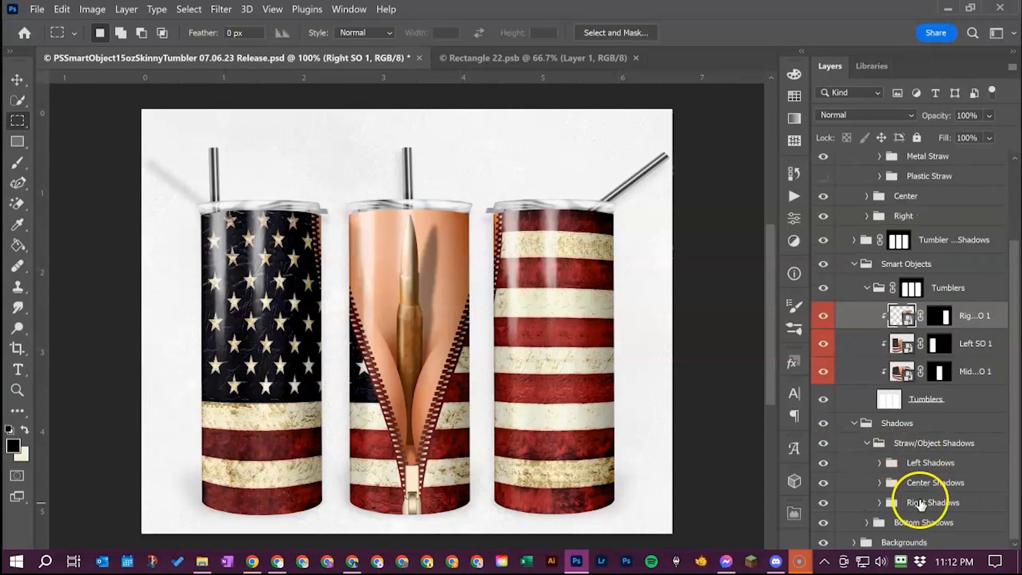
left_click(880, 463)
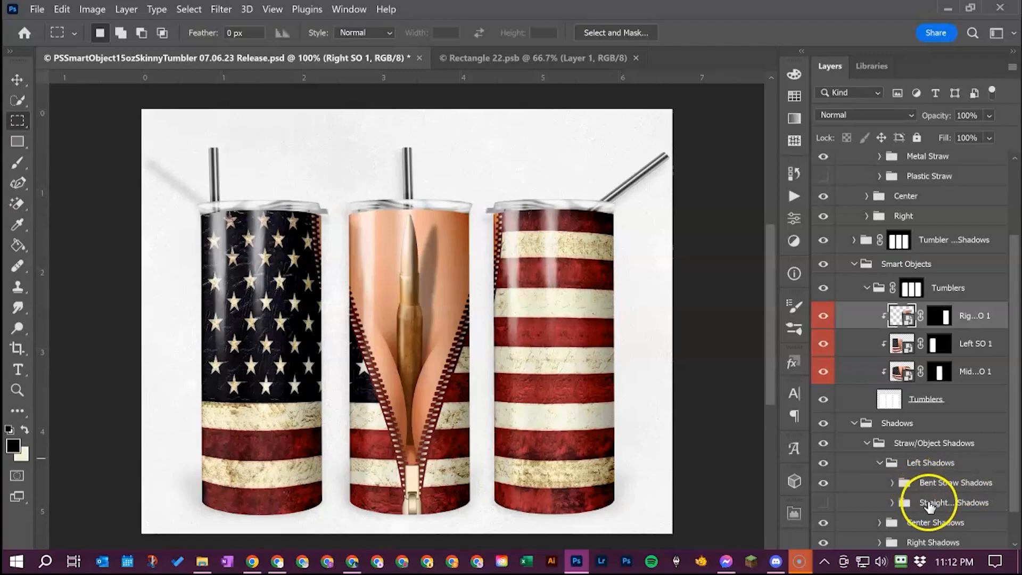
left_click(824, 482)
left_click(825, 504)
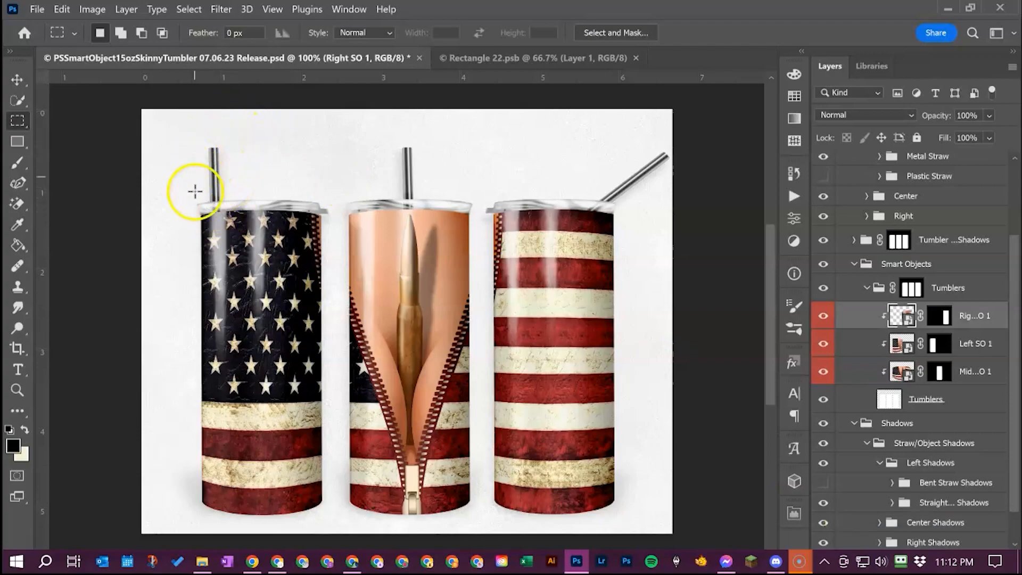
Switch the left tumbler back to Bent Straw Shadows and Bent Metal Straw, hiding the straight shadows and Metal Straw
left_click(825, 502)
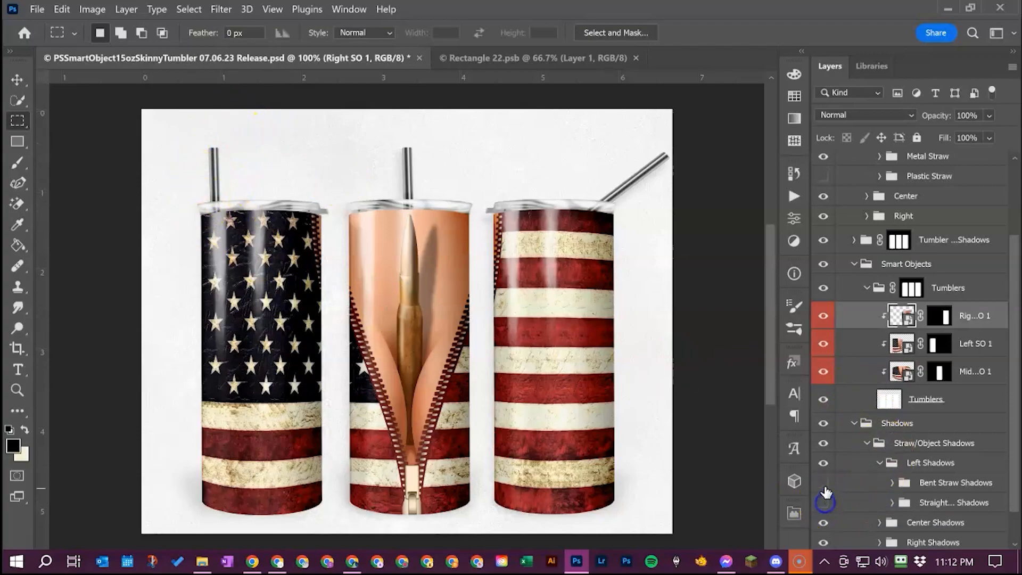
left_click(825, 483)
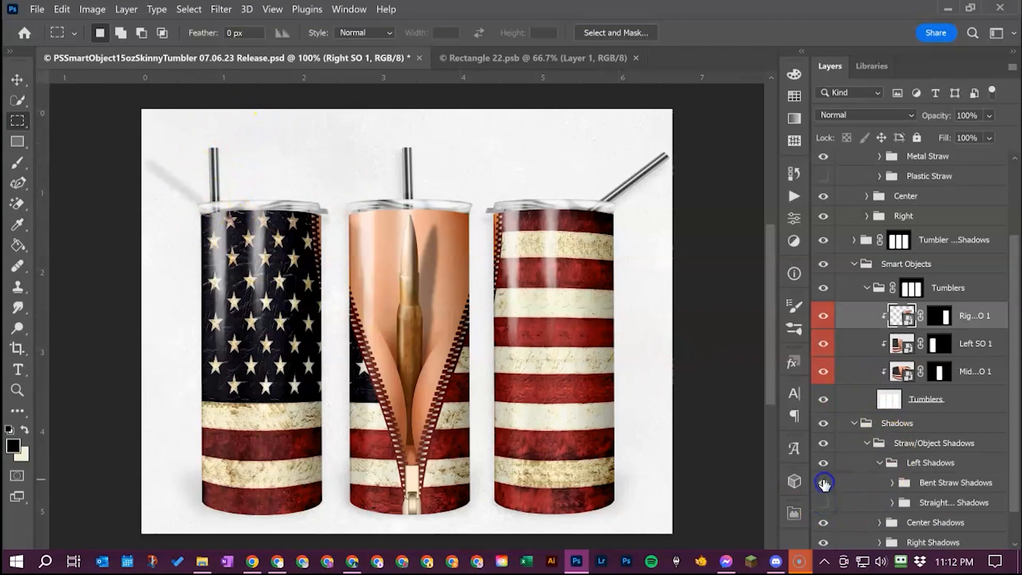
left_click(880, 463)
left_click(867, 443)
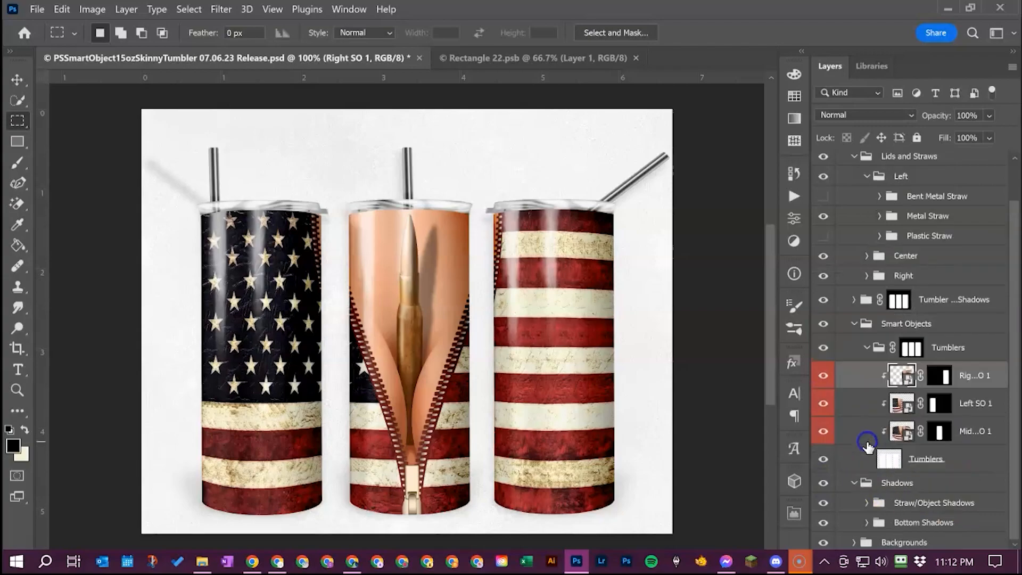
left_click(824, 197)
left_click(823, 216)
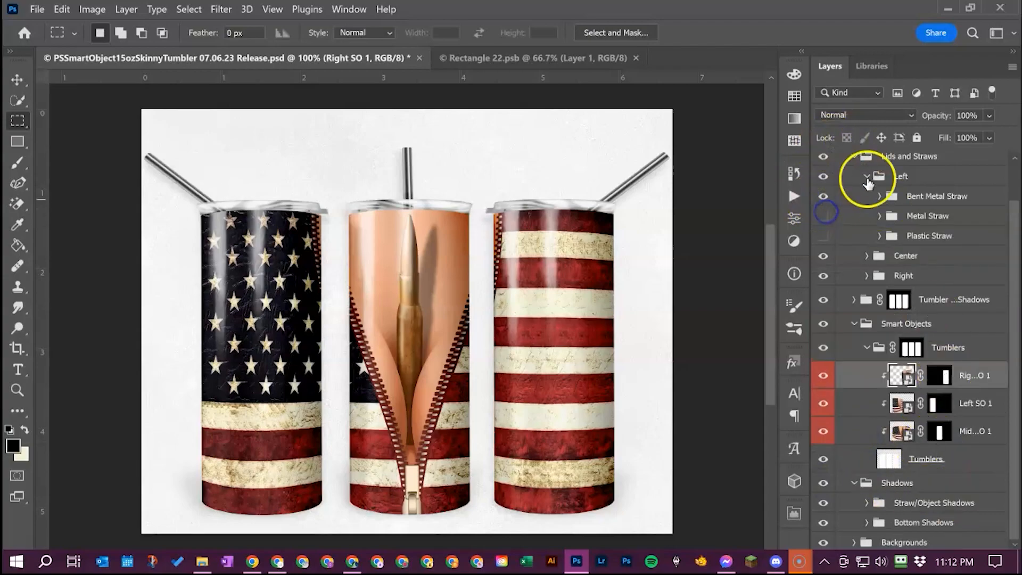
In the Bottom Shadows group, raise the opacity of Left Shadow, Center Shadow and Right Shadow together to 100%
left_click(868, 177)
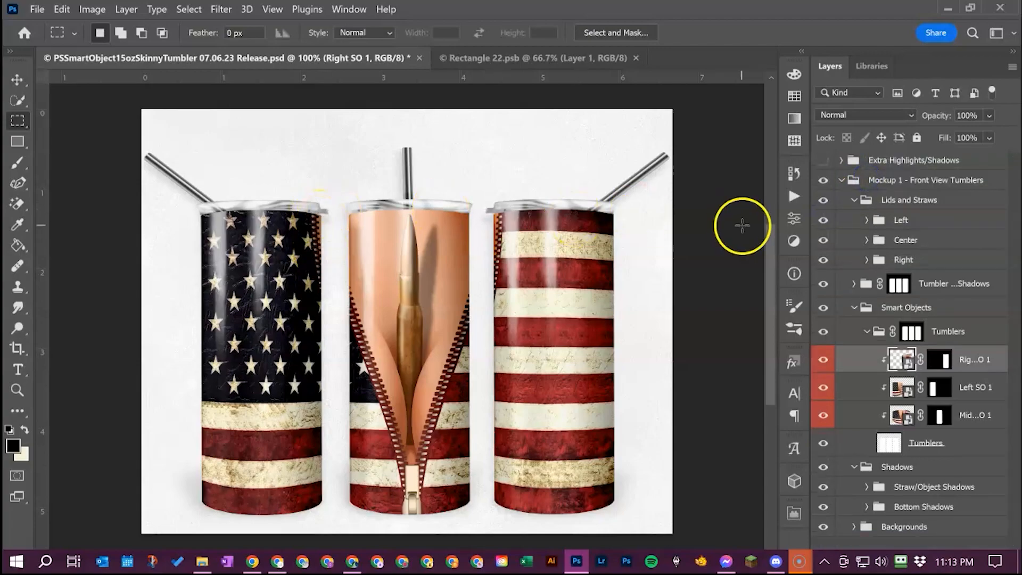
left_click(854, 202)
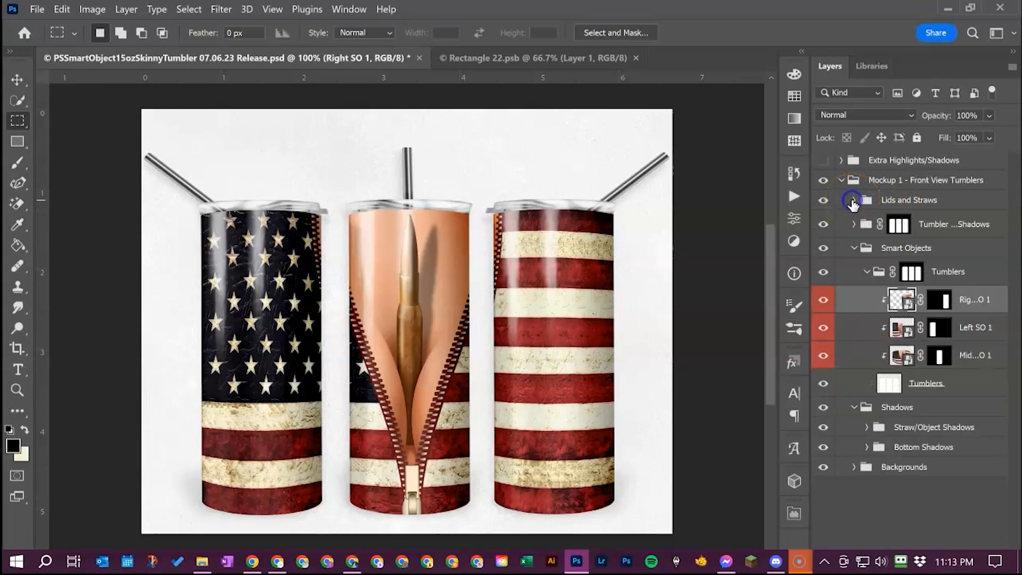
left_click(867, 448)
left_click(933, 465)
left_click(952, 520, "shift")
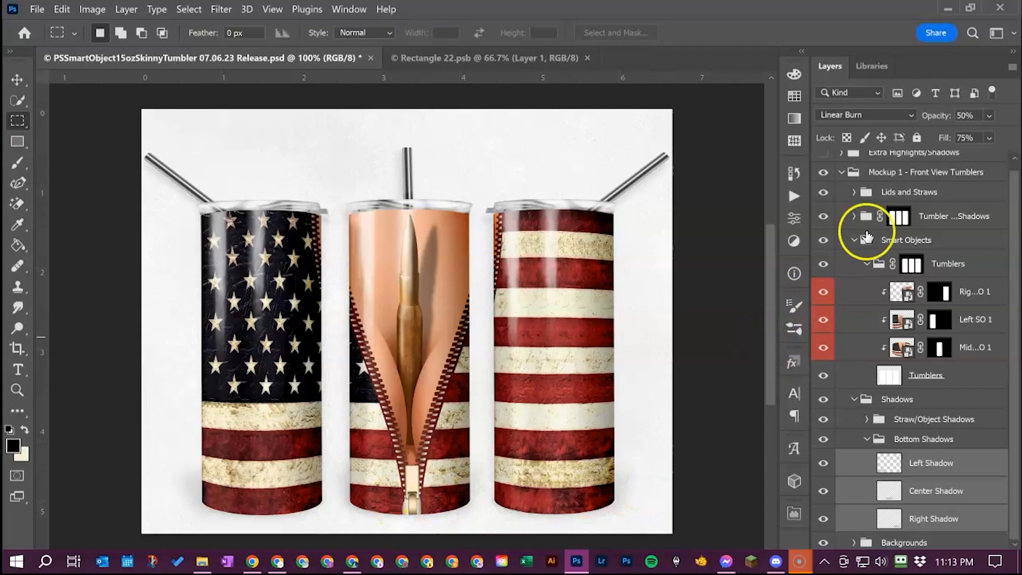
left_click(991, 115)
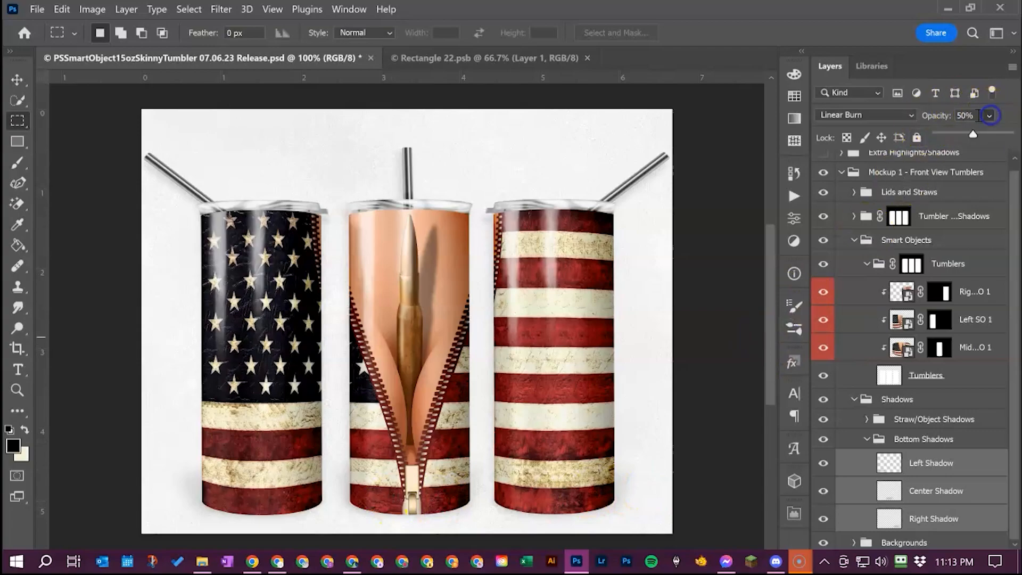
left_click_drag(990, 139, 1012, 142)
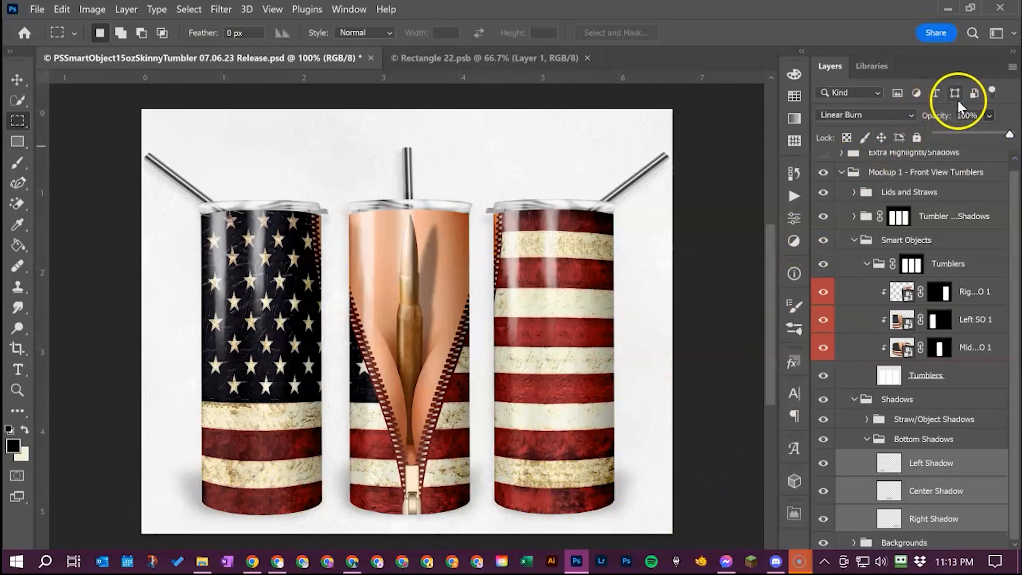
Set the three selected bottom shadow layers to 50% opacity, try 100% once more, and return them to 50%
left_click(925, 120)
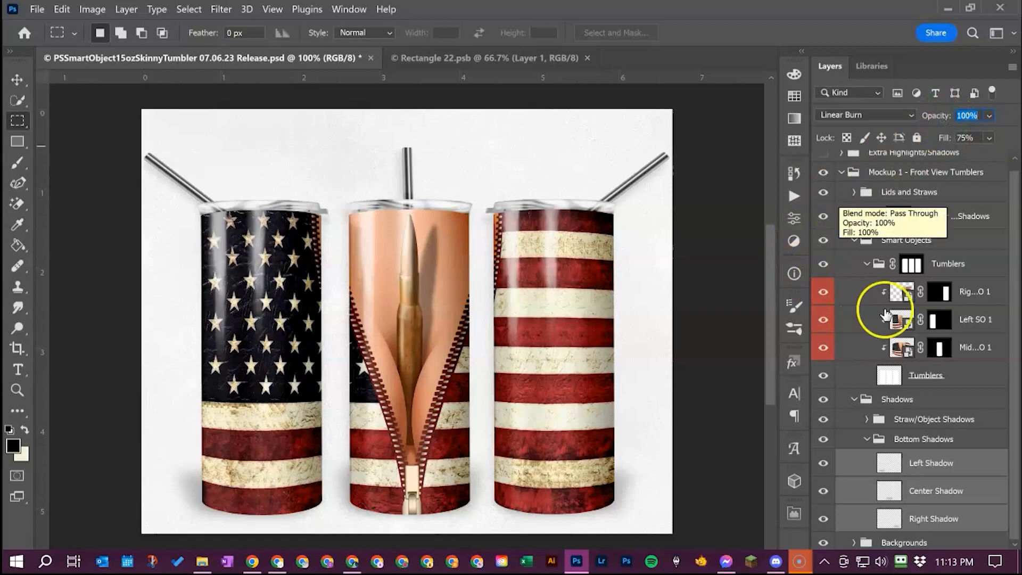
key("5")
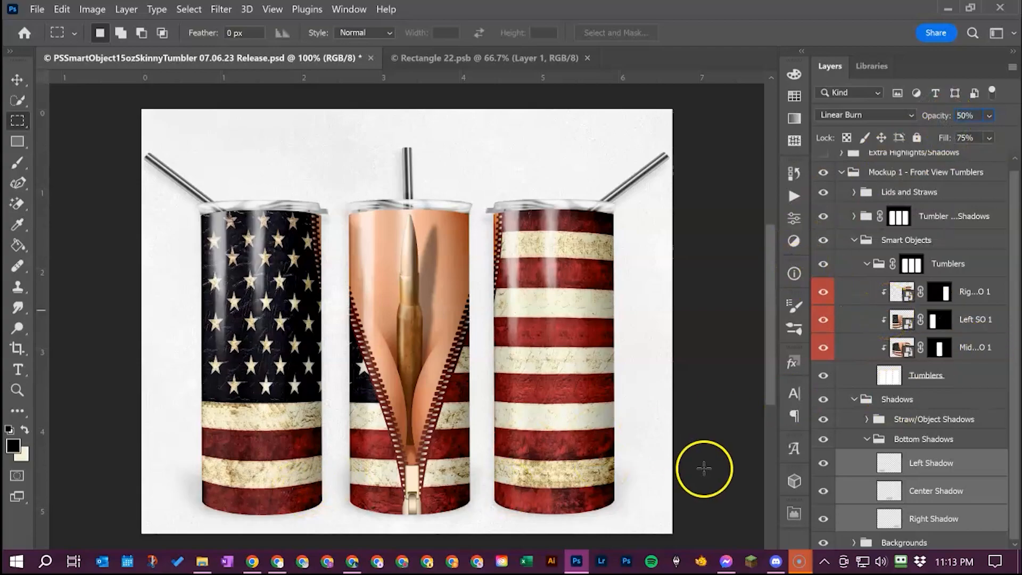
left_click(989, 115)
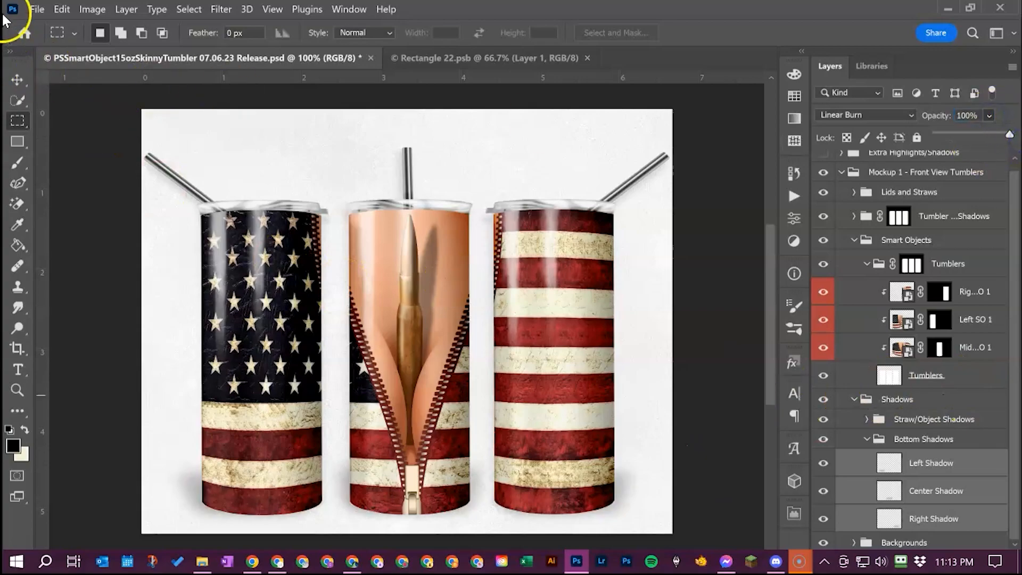
left_click(17, 79)
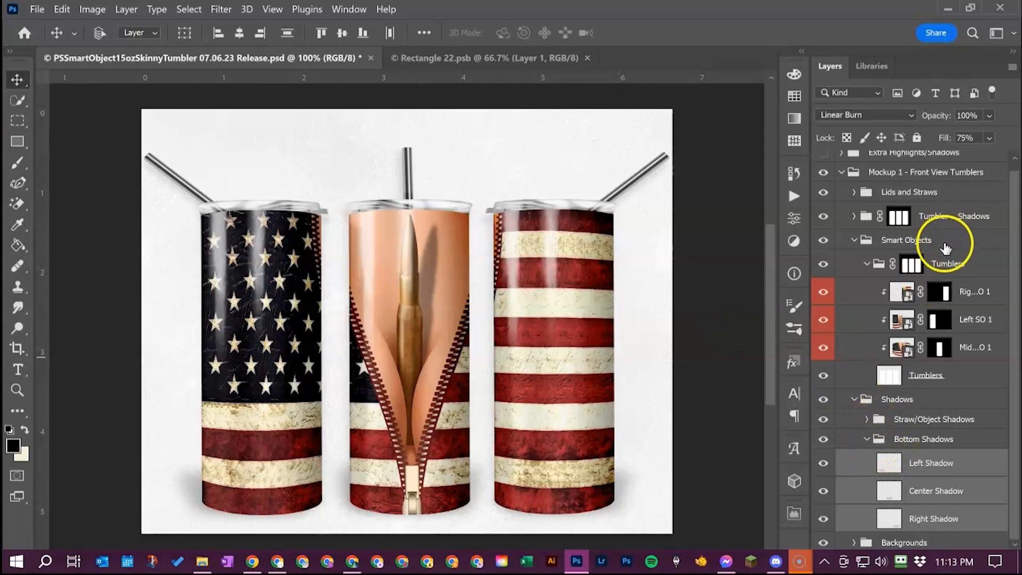
key("5")
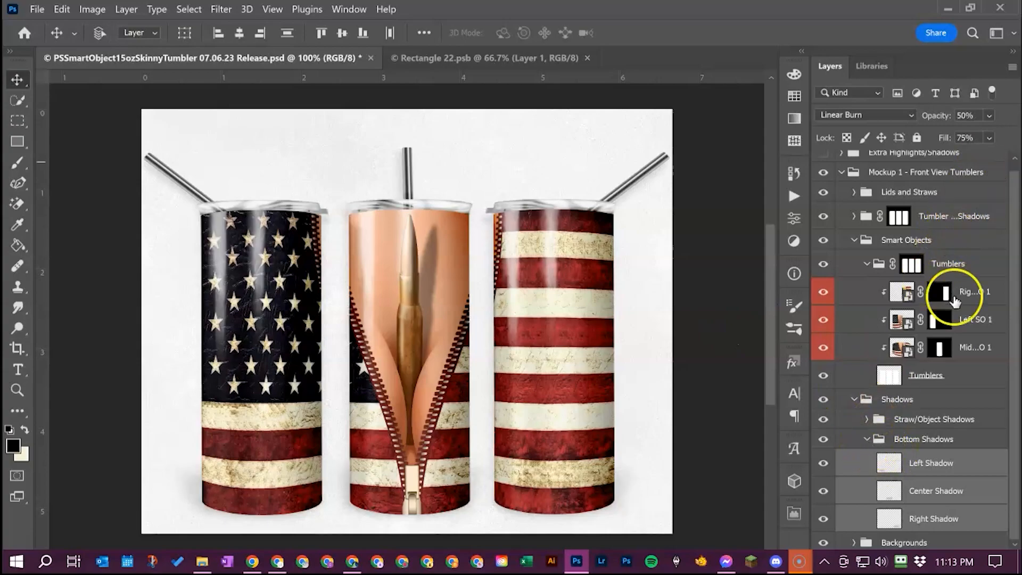
Collapse the Shadows groups, expand Tumbler Highlights and Shadows, and examine its Glossy Overcoat, Highlights and Shading layers
left_click(867, 439)
left_click(866, 411)
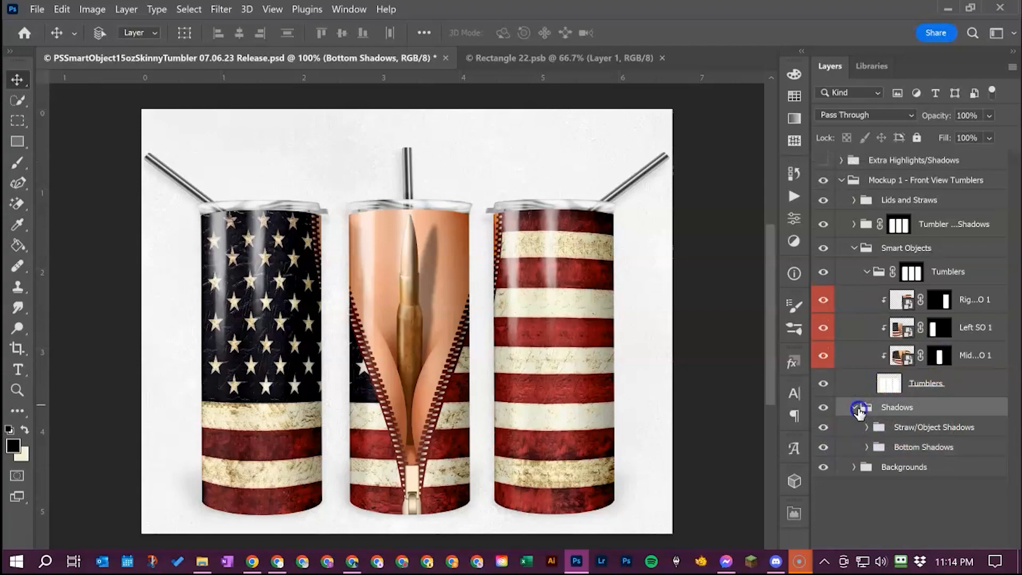
left_click(855, 408)
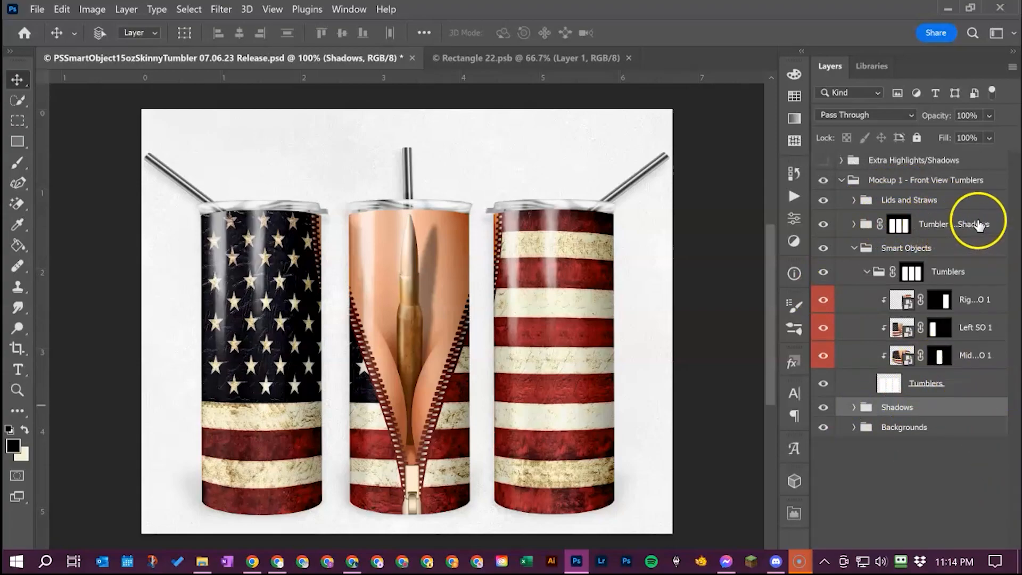
left_click(861, 228)
left_click(854, 230)
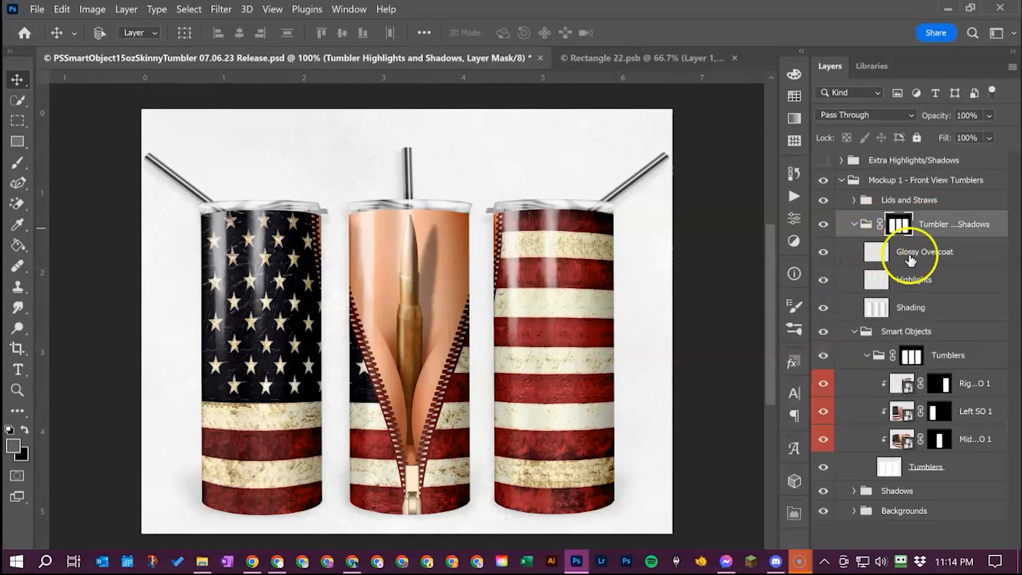
left_click(951, 257)
left_click(943, 281)
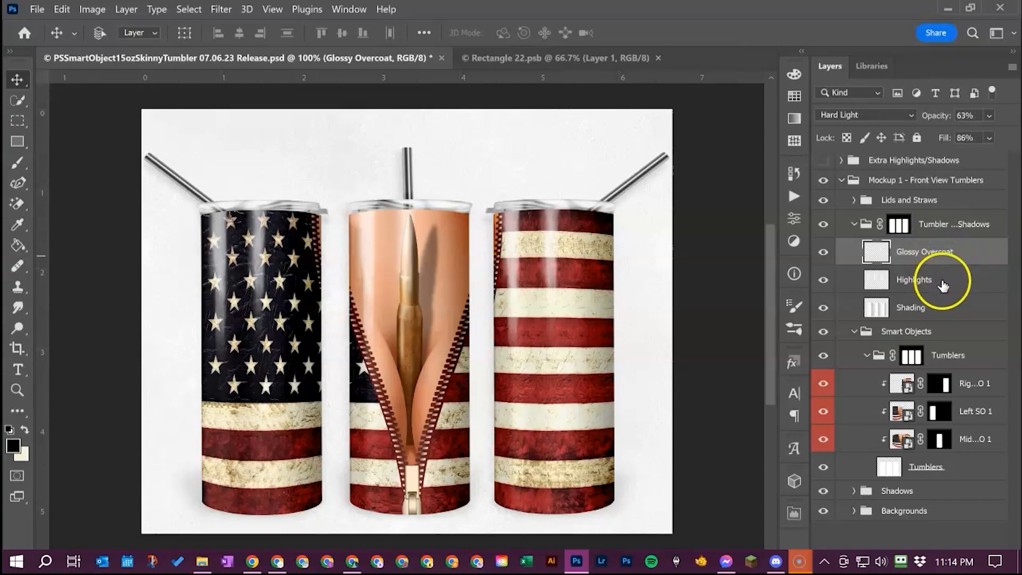
left_click(941, 318)
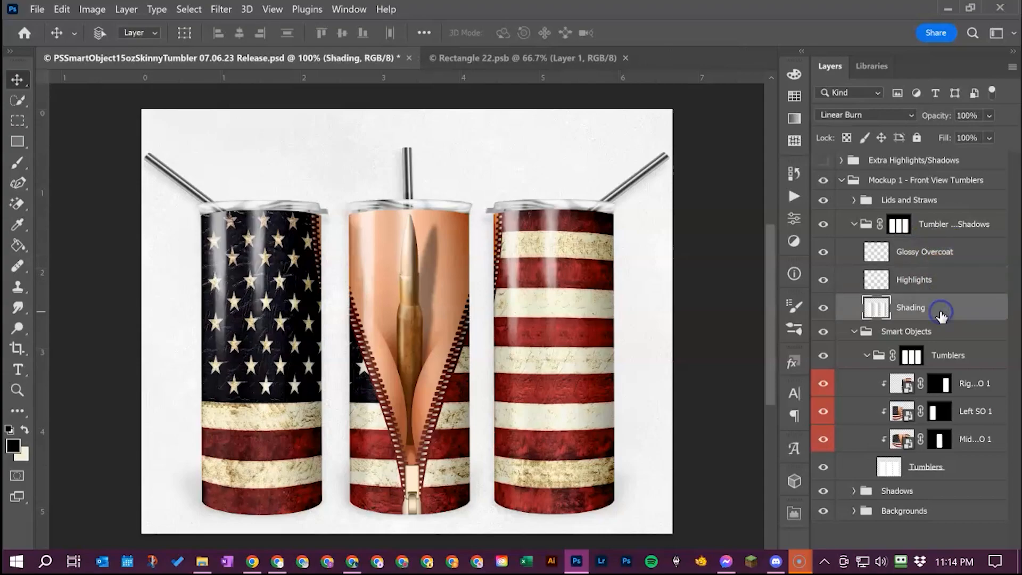
Try the Glossy Overcoat layer at 25% opacity and undo the change
left_click(940, 264)
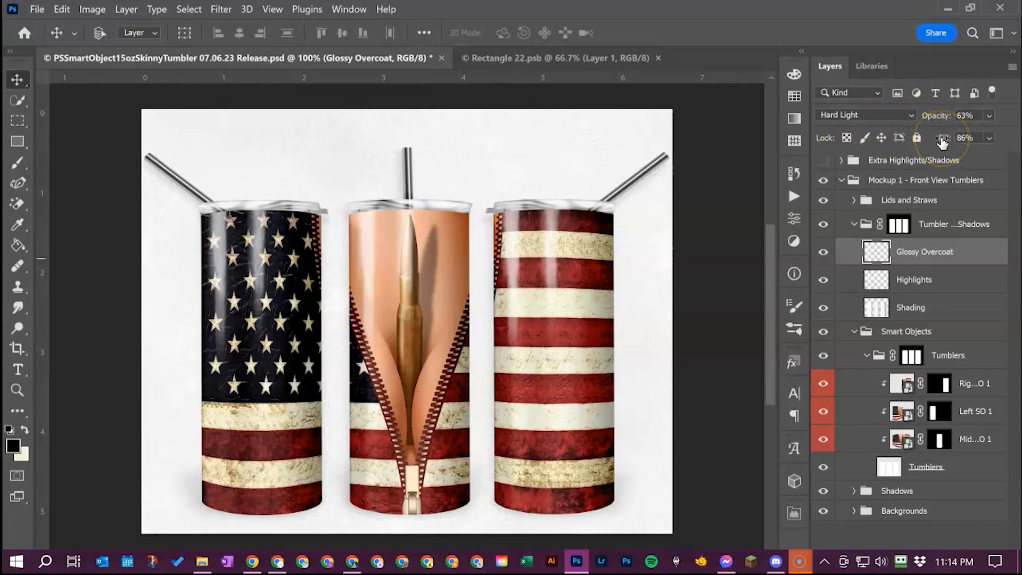
left_click(989, 116)
left_click_drag(977, 128, 954, 136)
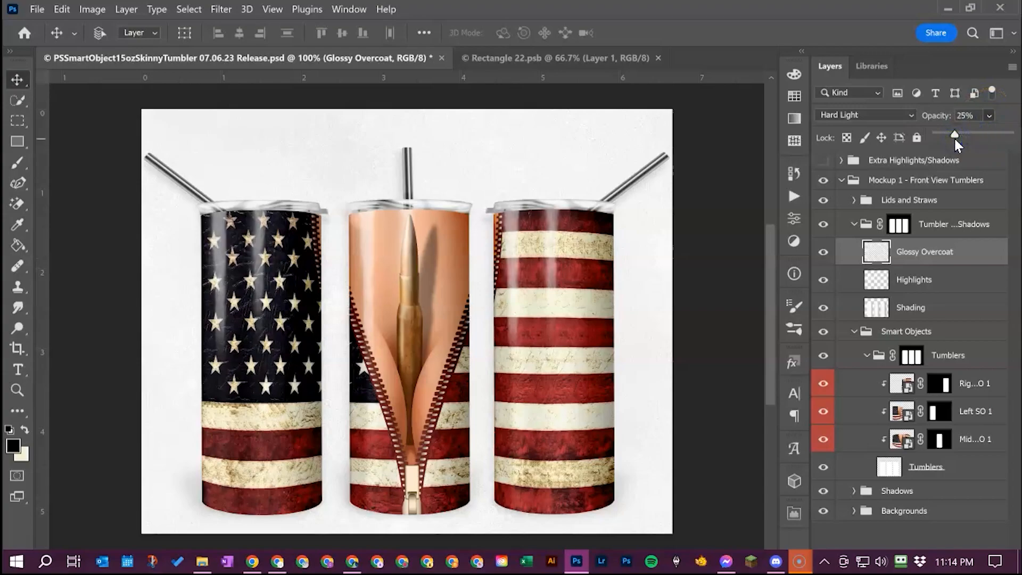
key("ctrl+z")
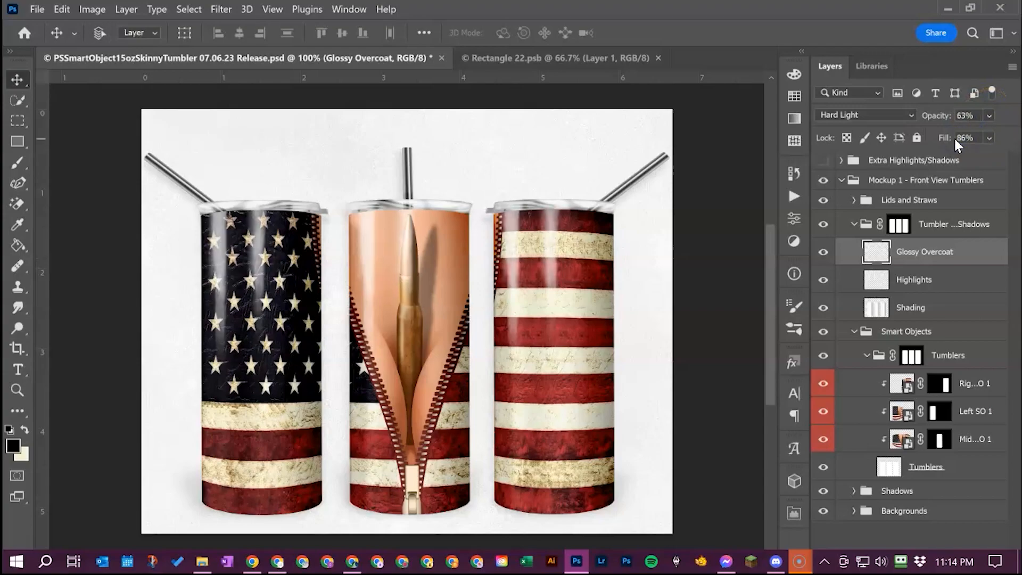
Try a higher opacity on the Highlights layer, restore it to 51%, and collapse the Tumbler Highlights and Shadows group
left_click(953, 292)
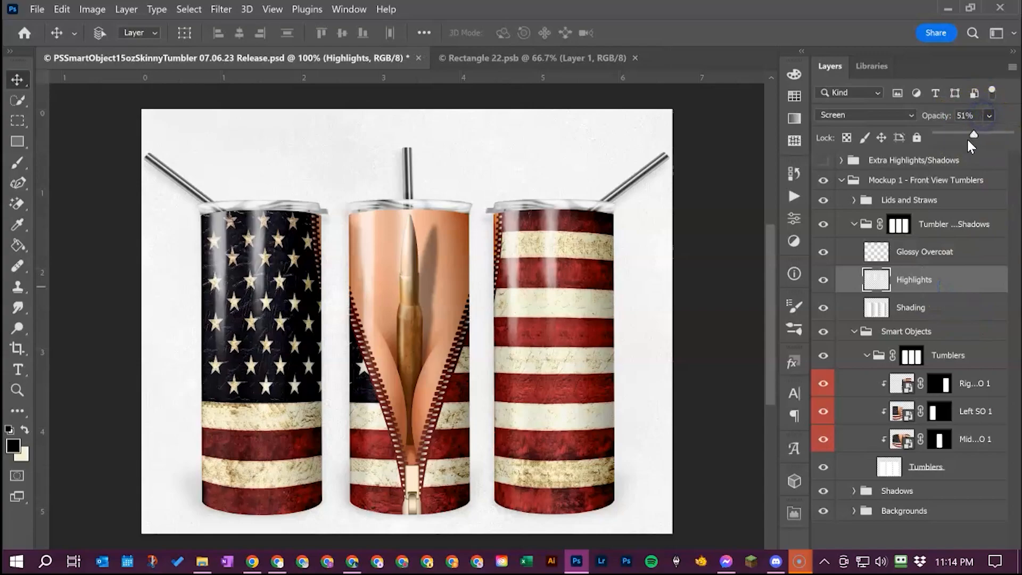
left_click_drag(972, 136, 1006, 132)
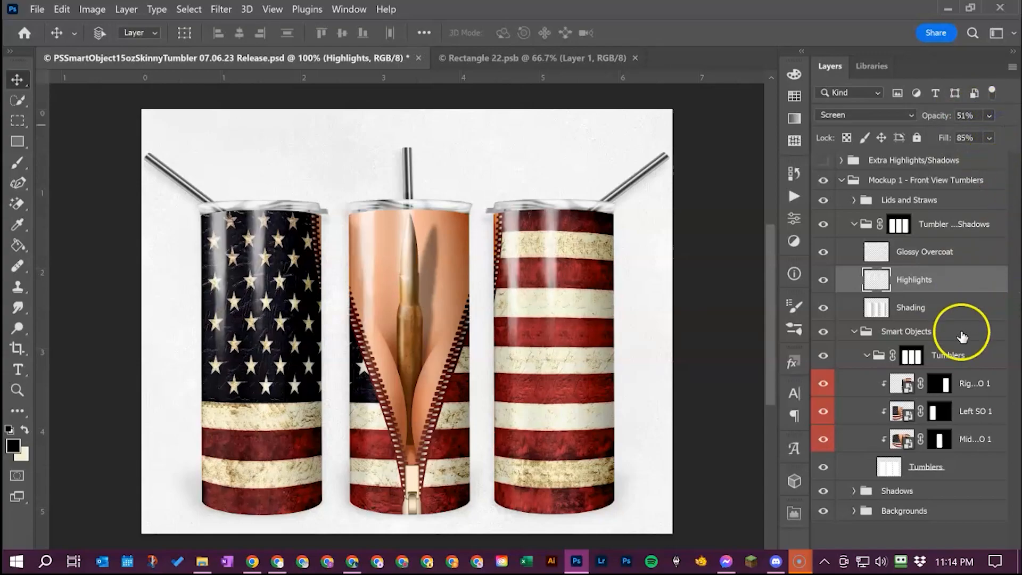
left_click(919, 303)
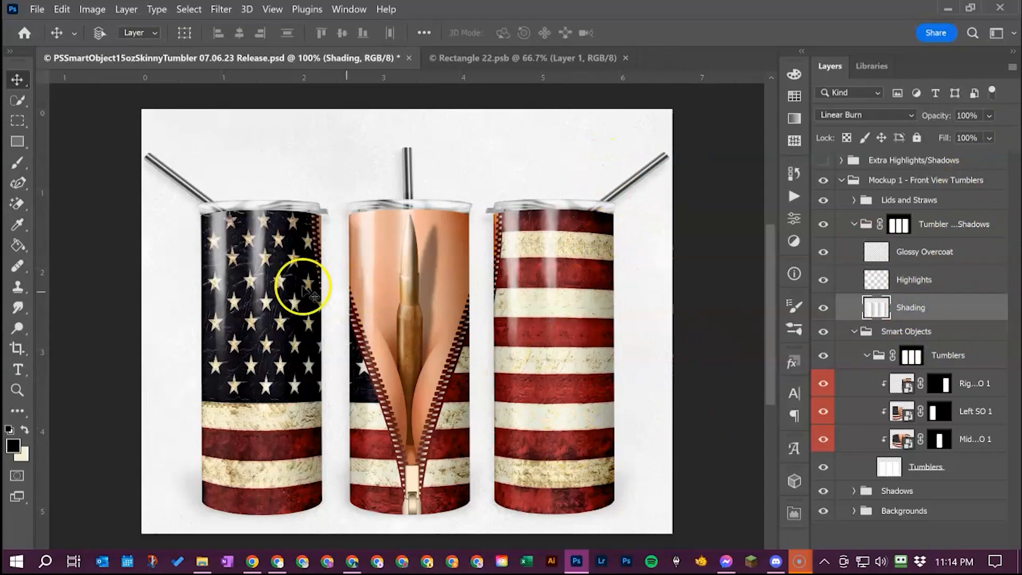
left_click(854, 226)
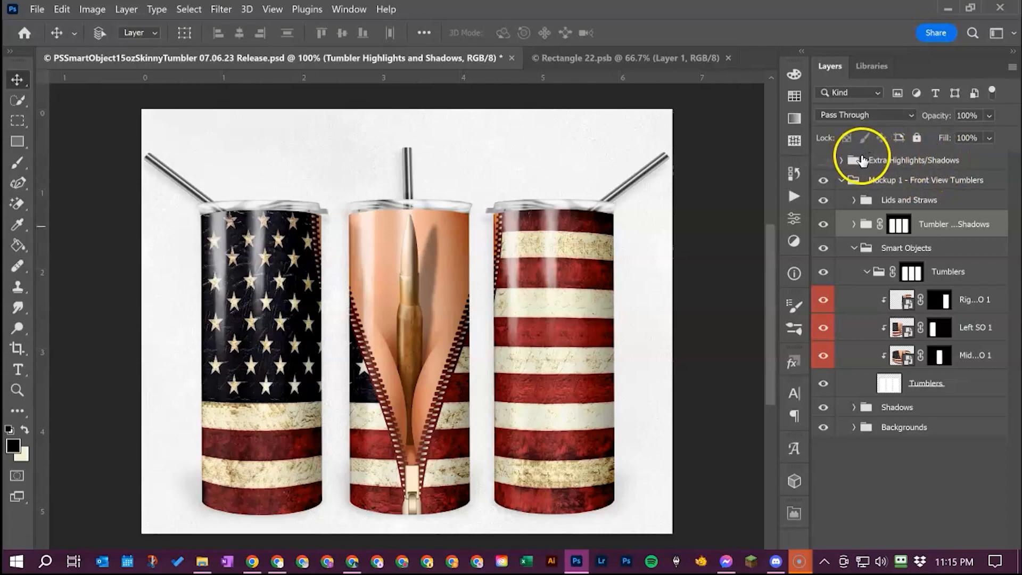
Show and expand the Extra Highlights/Shadows group and open the Brightness/Contrast 1 adjustment settings
left_click(823, 163)
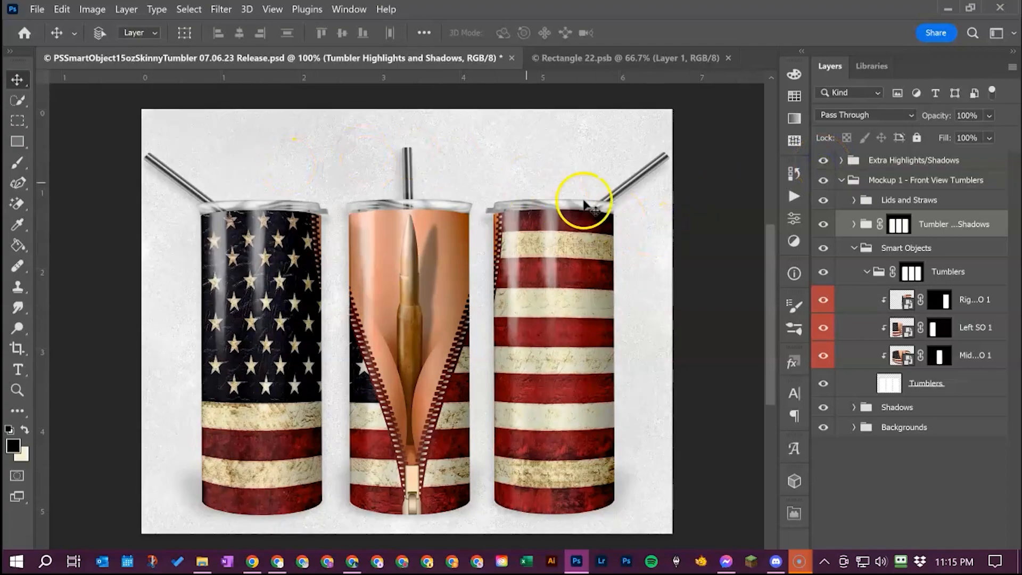
left_click(842, 160)
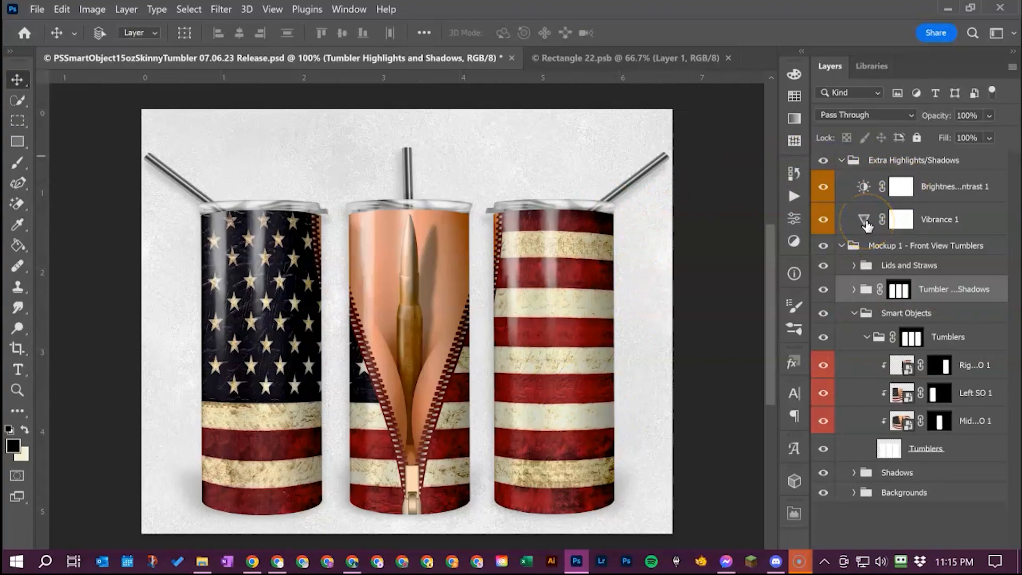
double_click(863, 188)
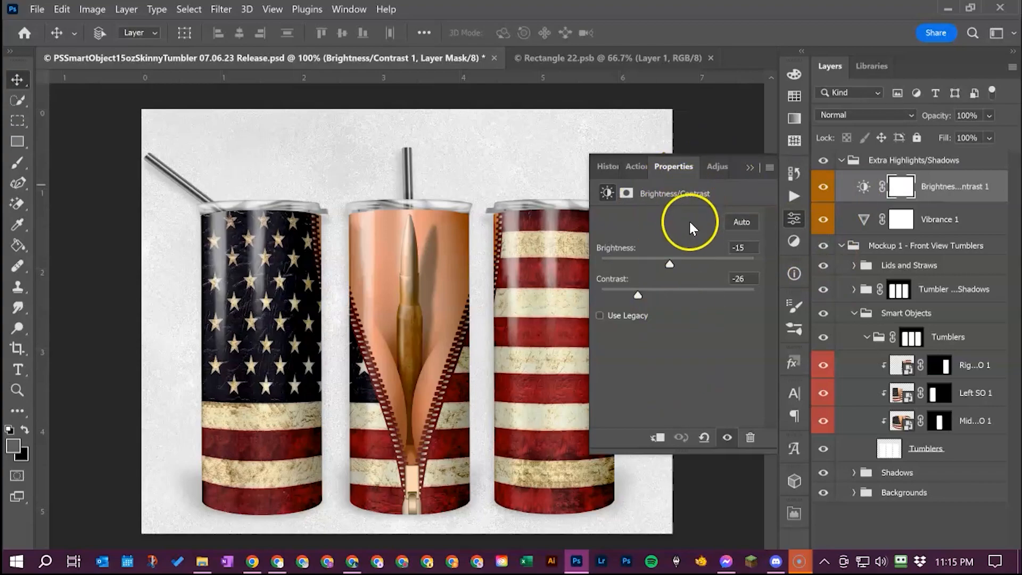
Try another brightness in Brightness/Contrast 1, return it to -15, and collapse and hide the Extra Highlights/Shadows group
left_click(670, 264)
mouse_move(687, 261)
left_mouse_down()
mouse_move(733, 251)
mouse_move(714, 266)
mouse_move(627, 262)
mouse_move(721, 252)
mouse_move(670, 257)
left_mouse_up()
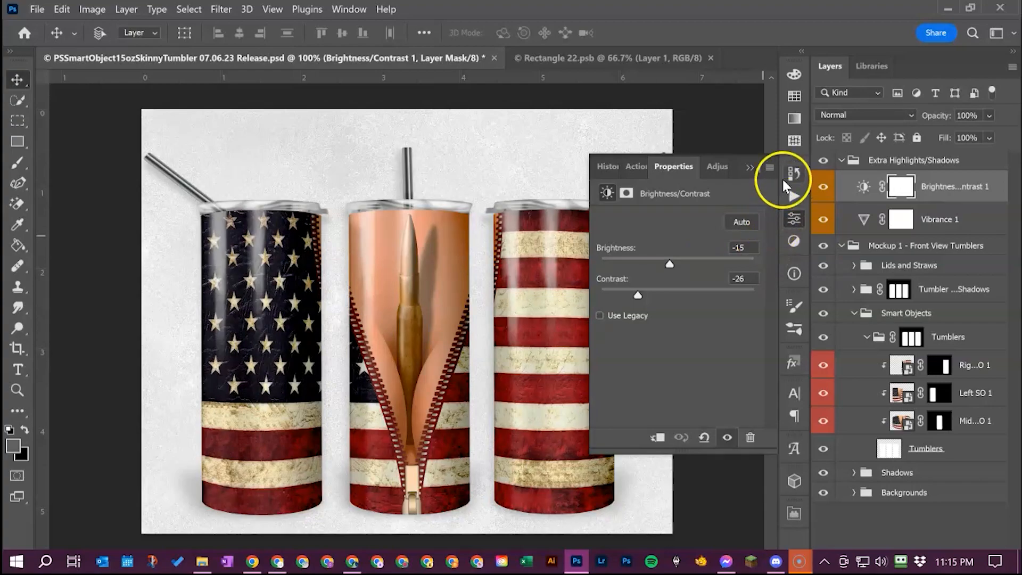
left_click(752, 167)
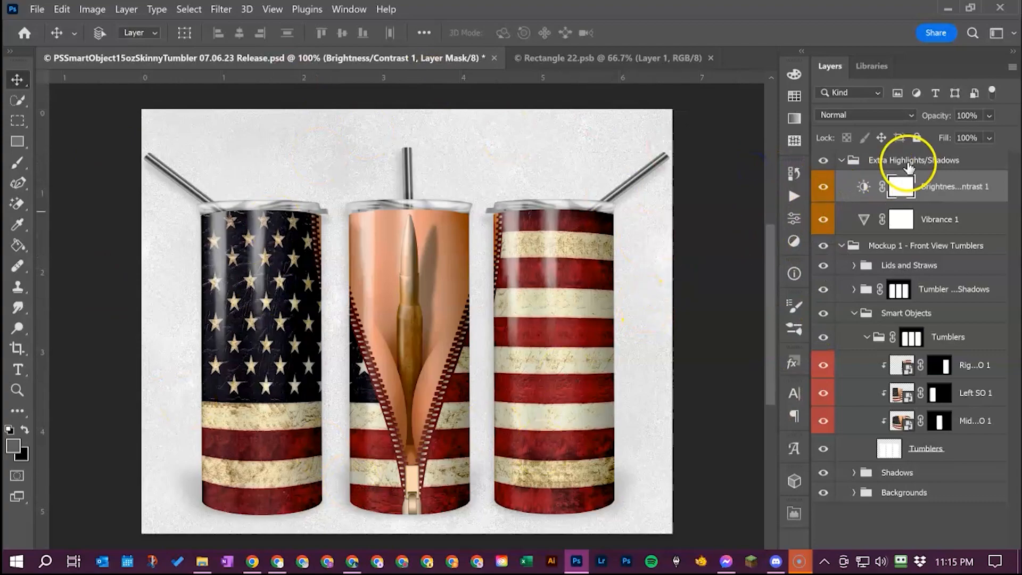
left_click(842, 161)
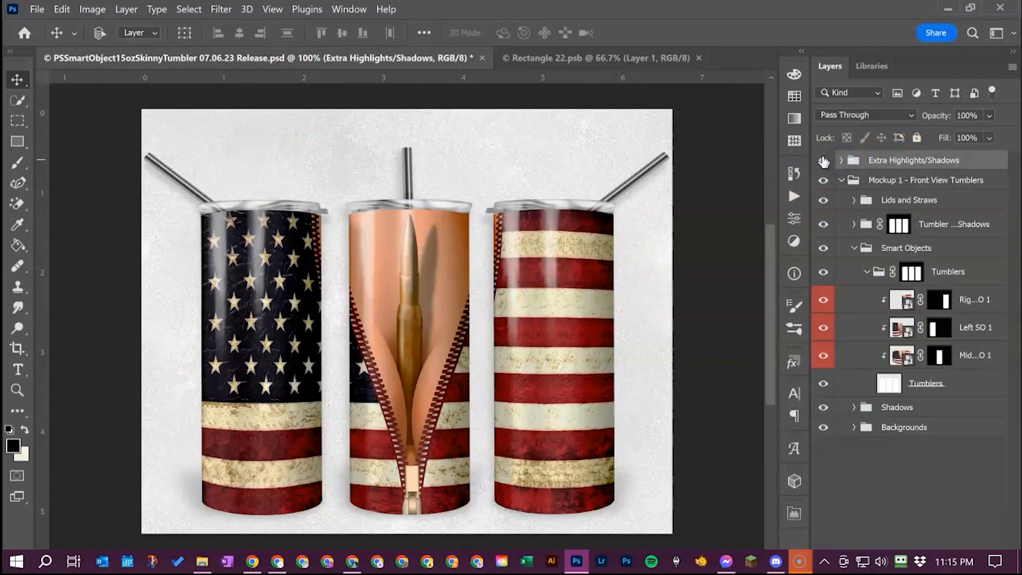
left_click(824, 161)
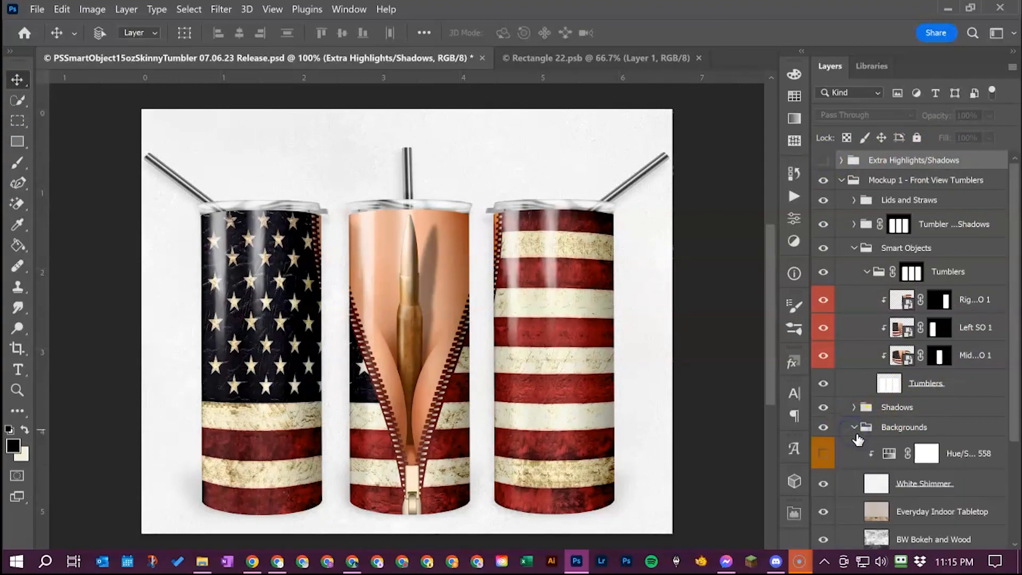
In the Backgrounds group, hide each layer from White Shimmer through Mountain Lake Tabletop in turn to reveal the Sports Stadium background
scroll(854, 435, "down", 5)
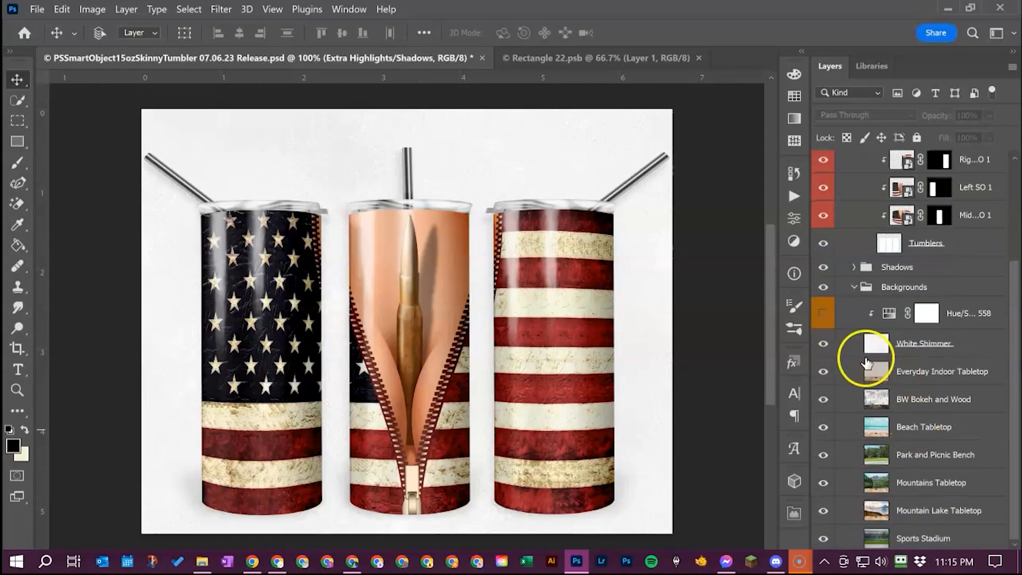
left_click(827, 348)
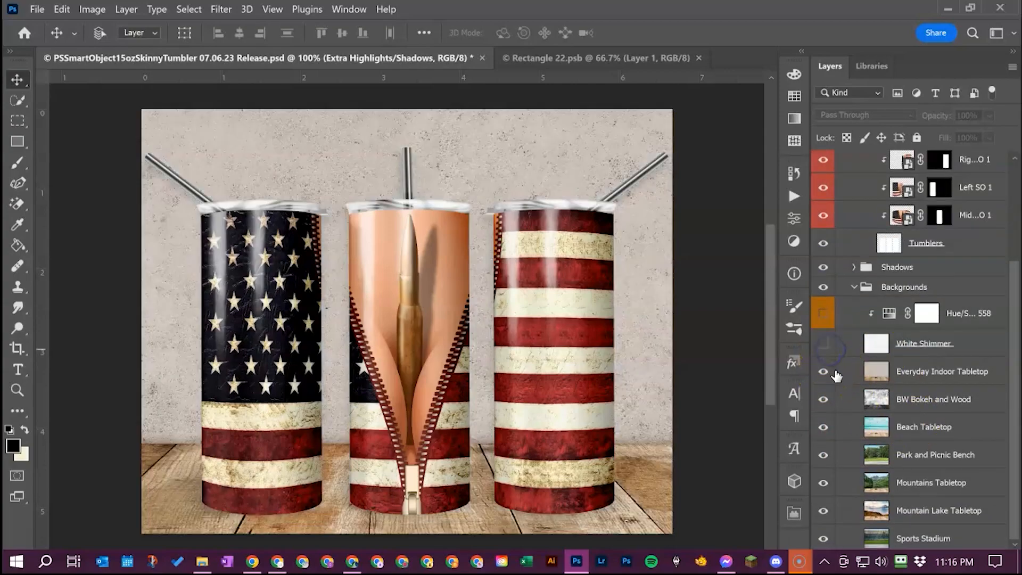
left_click(823, 371)
left_click(823, 400)
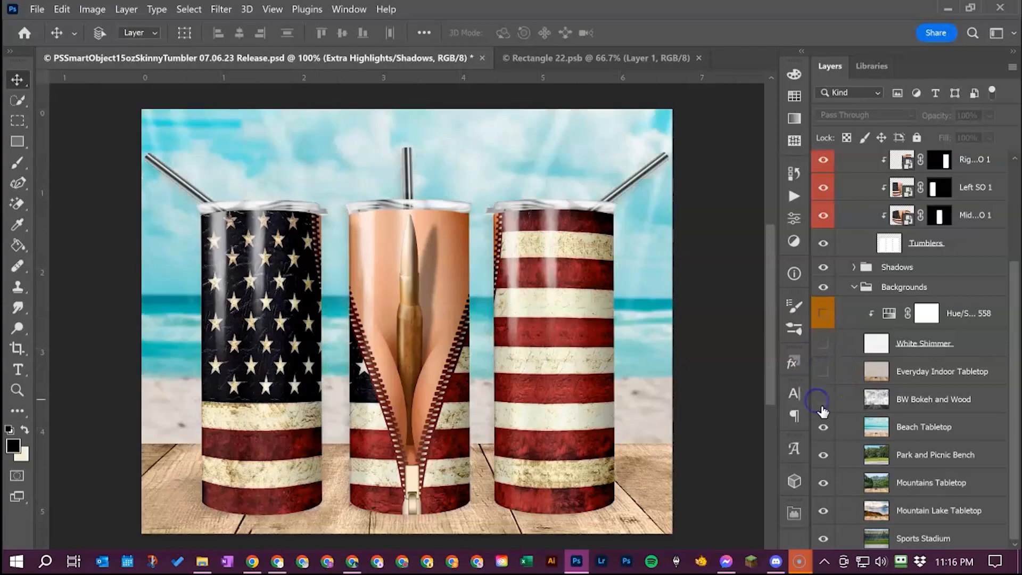
left_click(823, 427)
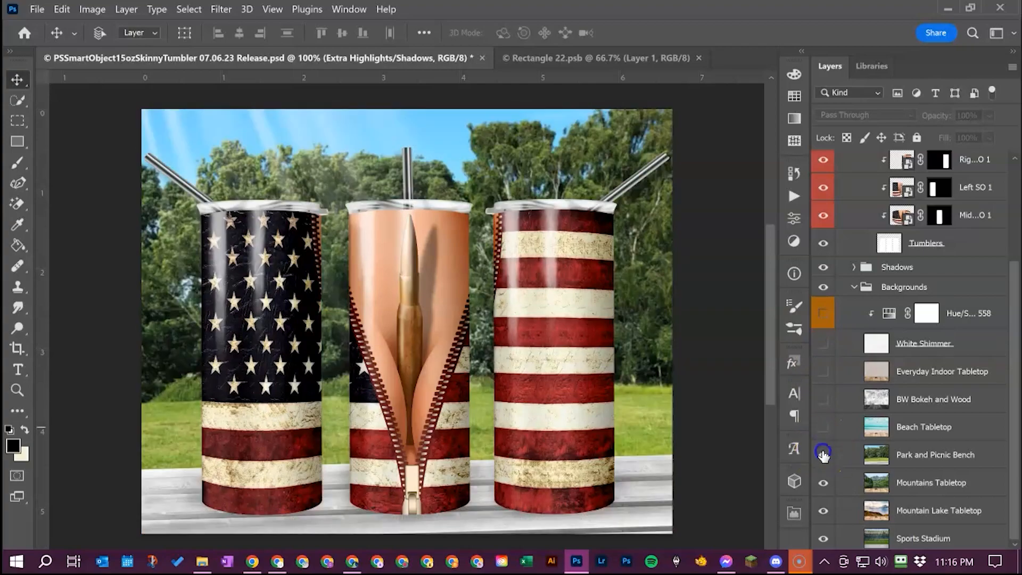
left_click(823, 455)
left_click(822, 483)
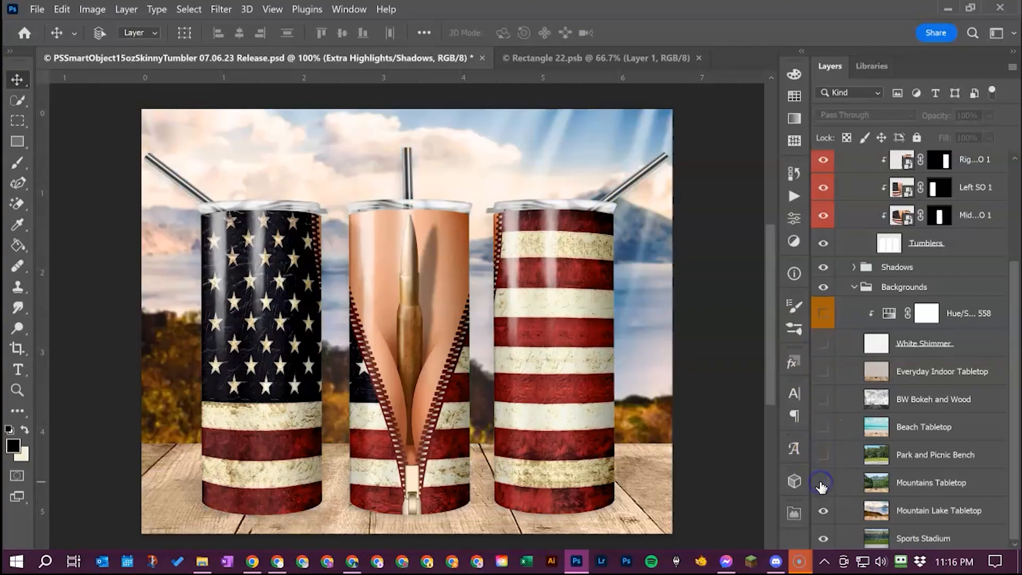
left_click(824, 511)
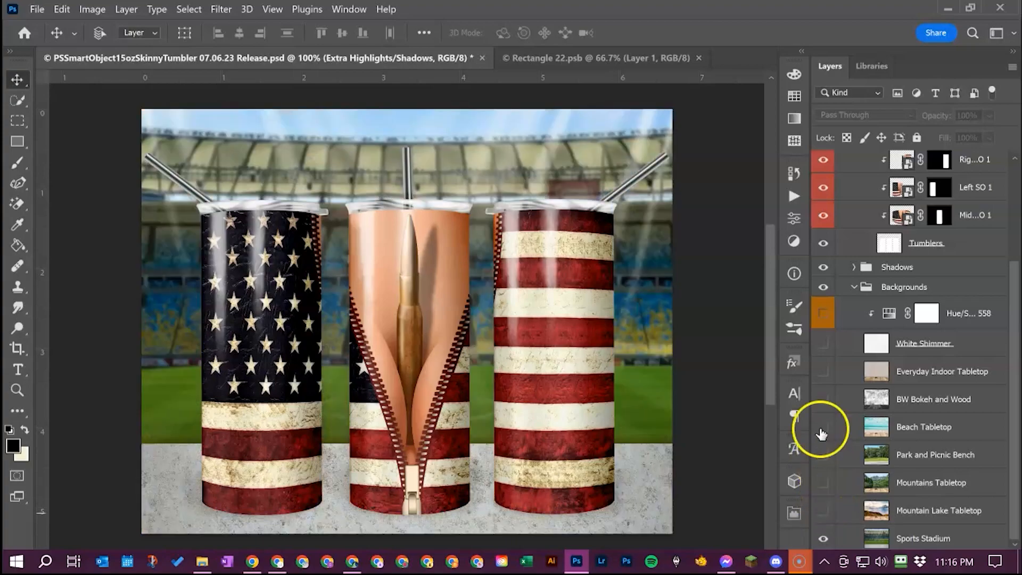
Make all the hidden background layers visible again, from White Shimmer through Mountain Lake Tabletop
left_click(824, 372)
left_click(824, 343)
left_click_drag(820, 404, 823, 528)
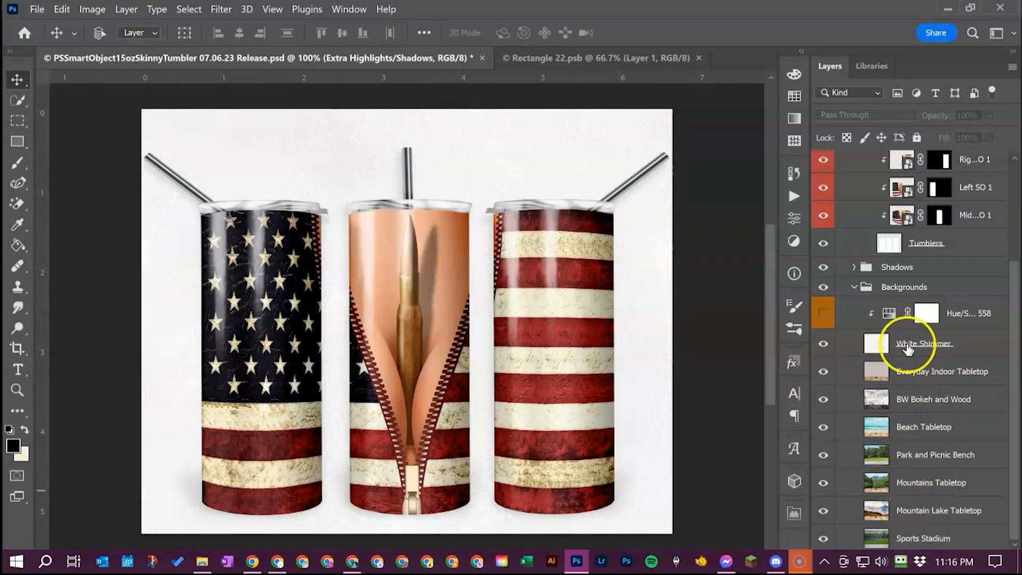
Show the Hue/Saturation 558 adjustment, open its settings, and try Lightness -29 while turning Colorize off and back on
left_click(823, 318)
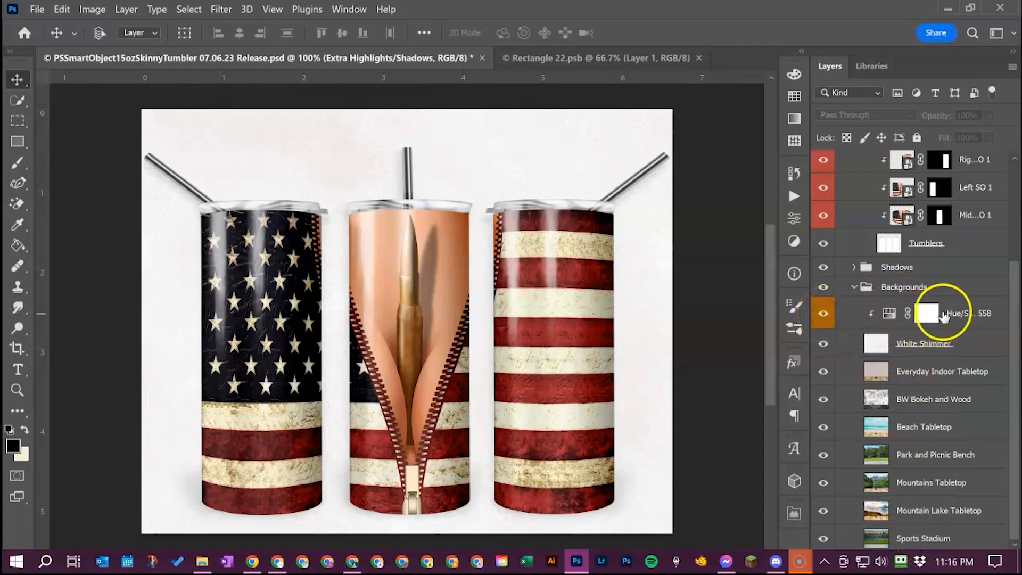
double_click(890, 315)
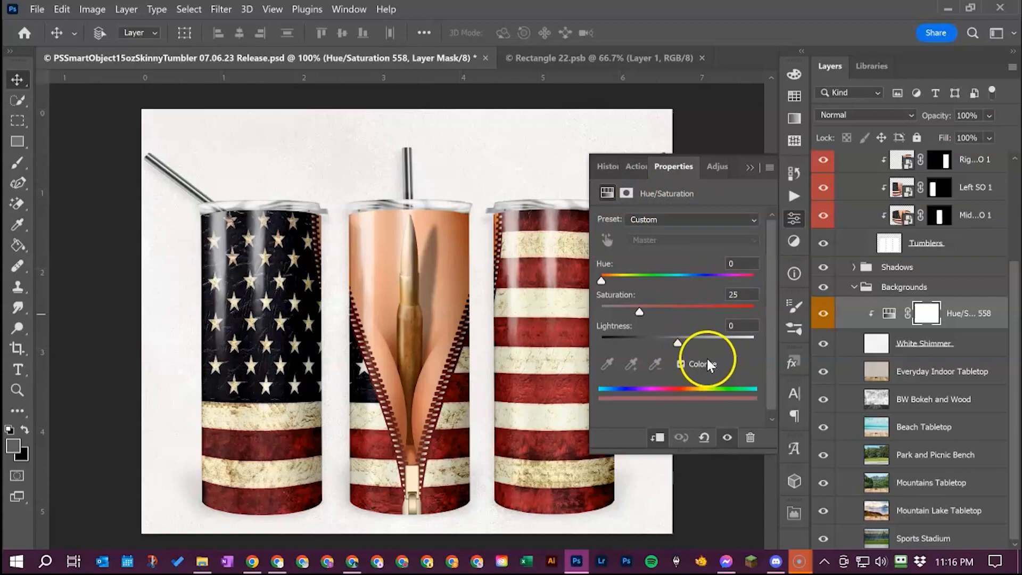
left_click(681, 364)
left_click(679, 364)
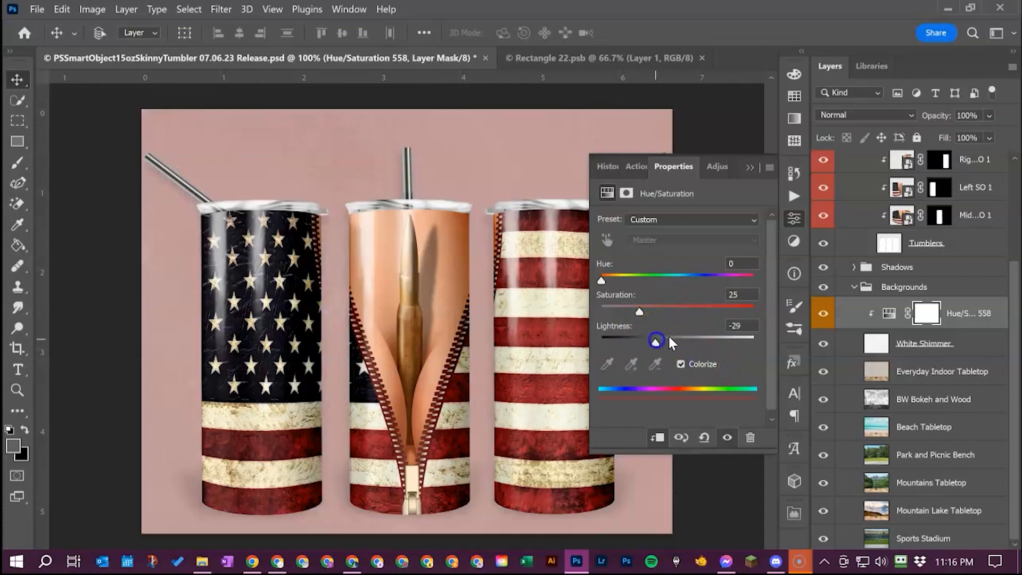
left_click(681, 364)
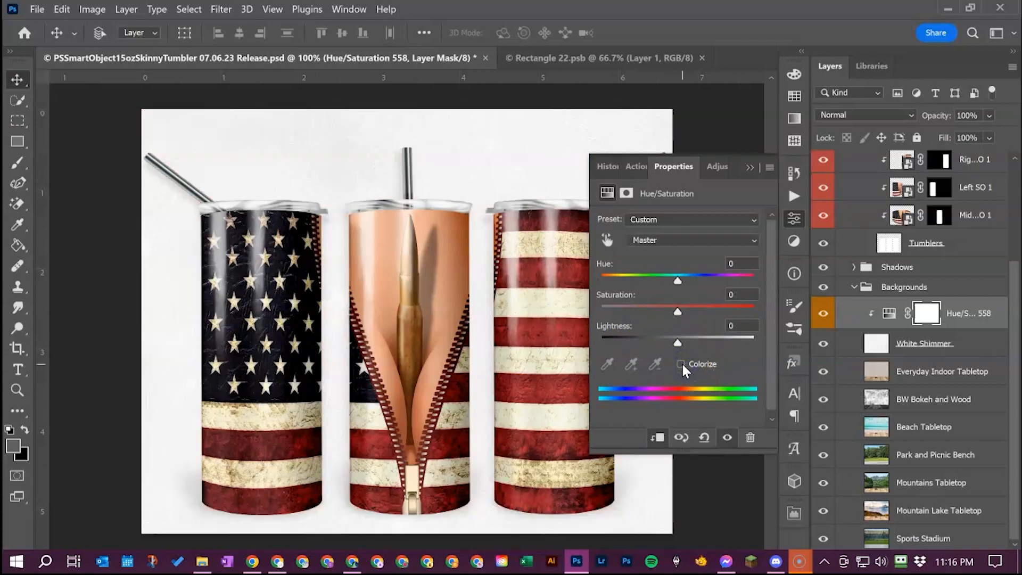
left_click(681, 365)
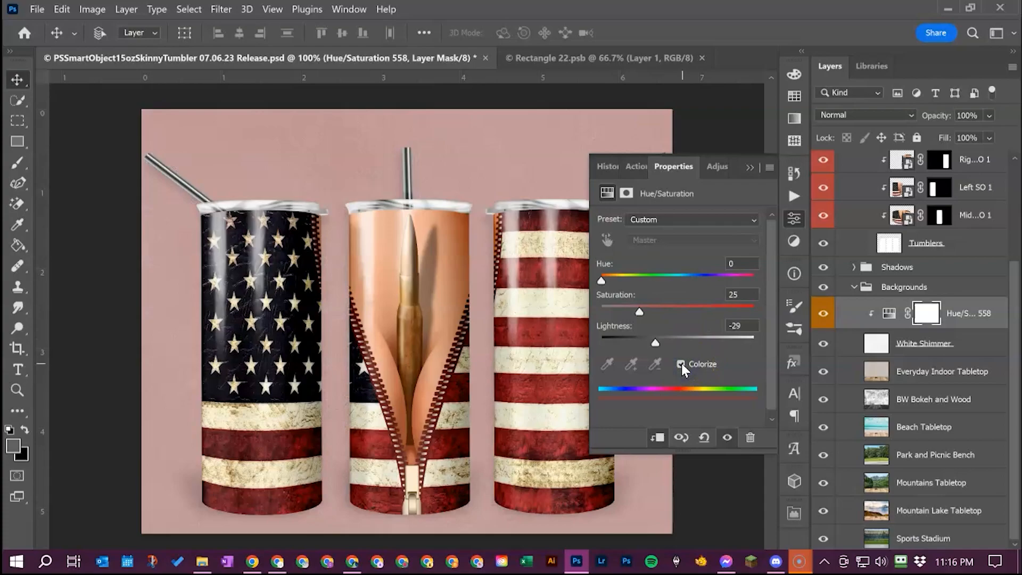
Tint the White Shimmer background by setting Hue 167, Saturation 36 and Lightness -16 in Hue/Saturation 558
left_click_drag(654, 340, 699, 311)
left_click(639, 307)
left_click(655, 317)
left_click_drag(604, 280, 673, 276)
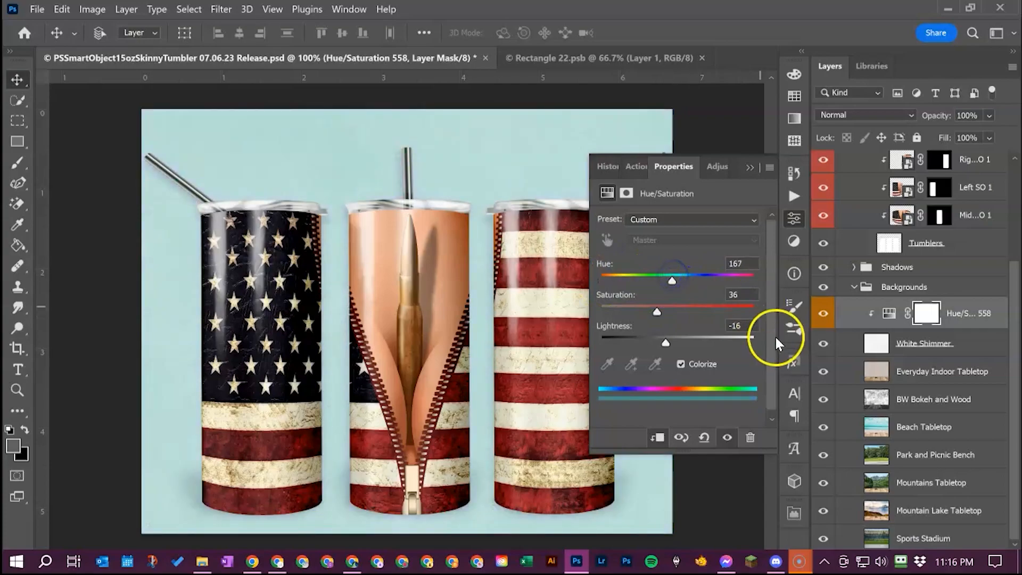
Hide the Hue/Saturation 558 adjustment, collapse the Backgrounds group, and close the adjustment settings
left_click(823, 313)
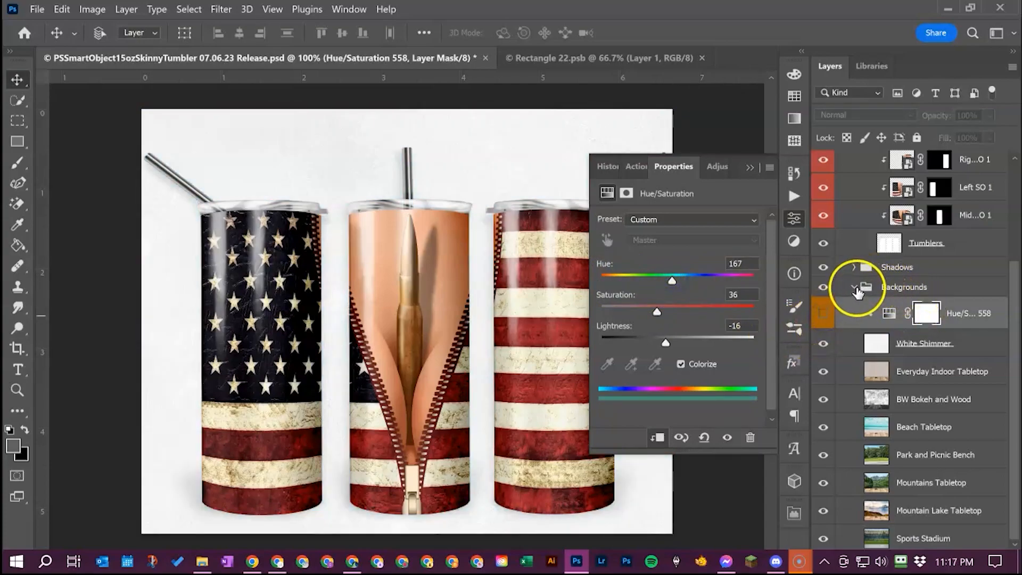
left_click(855, 288)
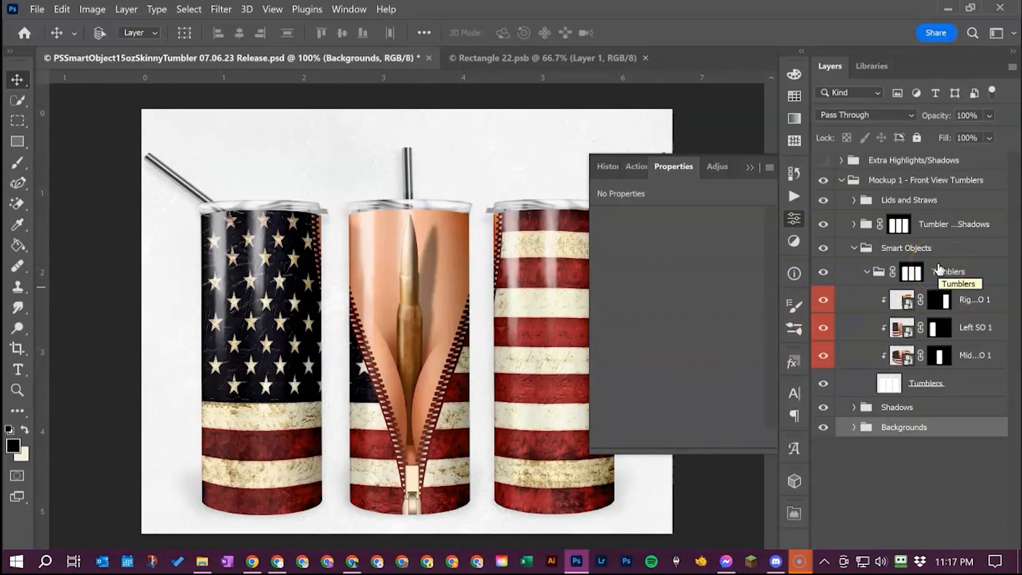
left_click(750, 168)
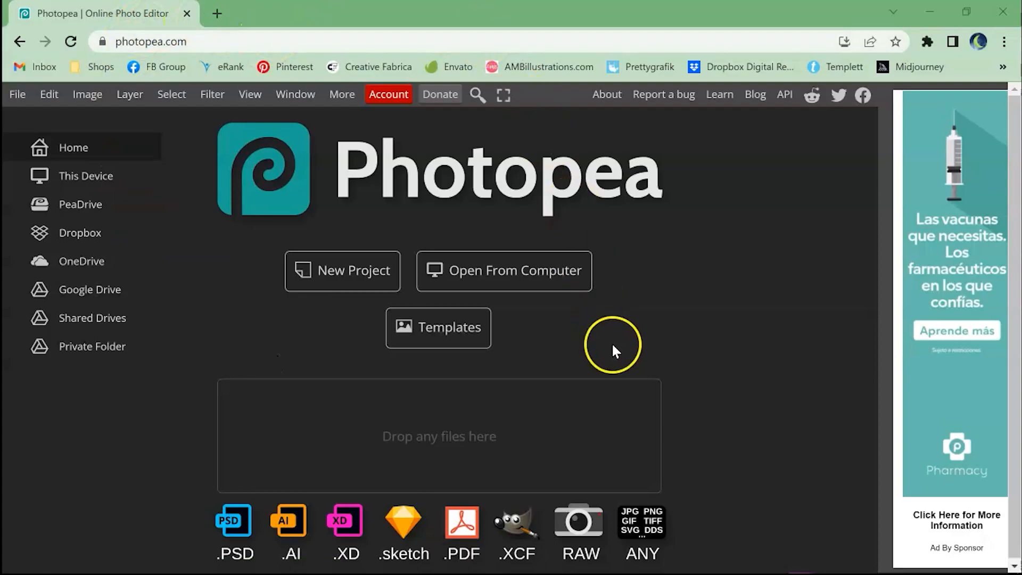
Switch to Photopea and open PSSmartObject15ozSkinnyTumbler 07.06.23 Release.psd from the 15 oz Tumbler Smart Object Mockup folder on the computer
left_click(505, 269)
left_click(426, 206)
double_click(568, 298)
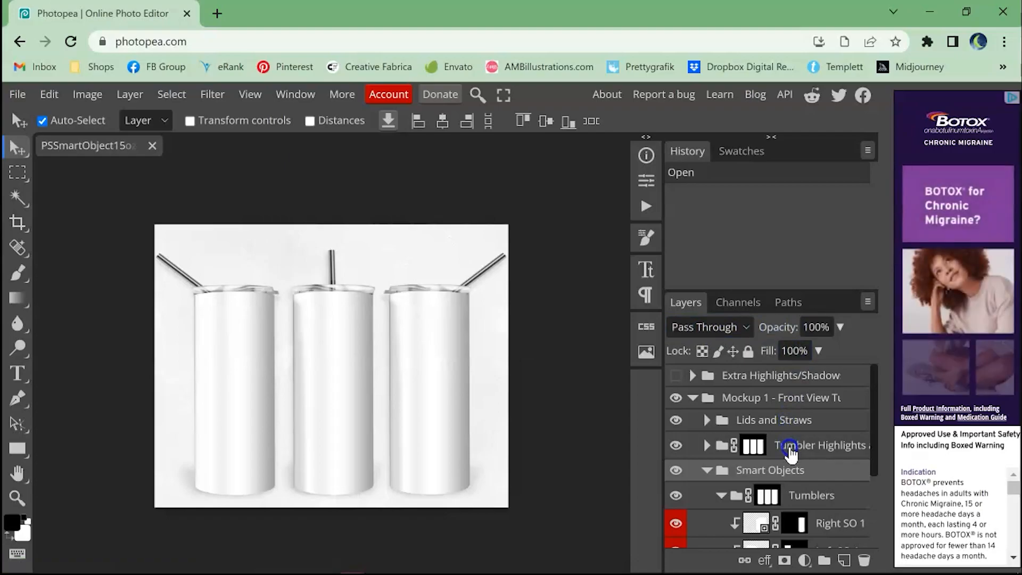
scroll(788, 450, "down", 3)
scroll(788, 450, "up", 3)
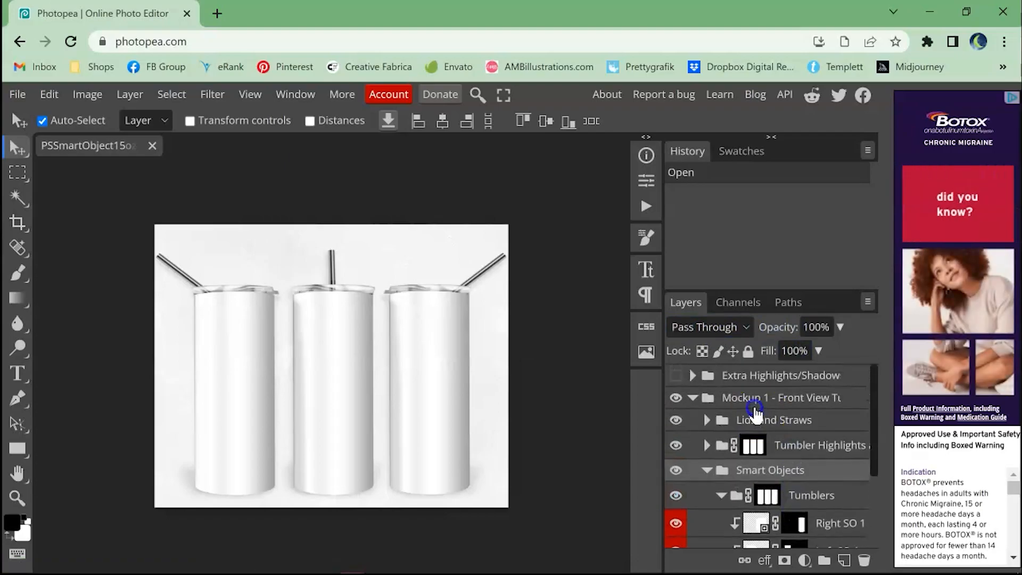
Show and expand the Extra Highlights/Shadows group, view its Brightness/Contrast settings, and collapse and hide the group again
left_click(676, 376)
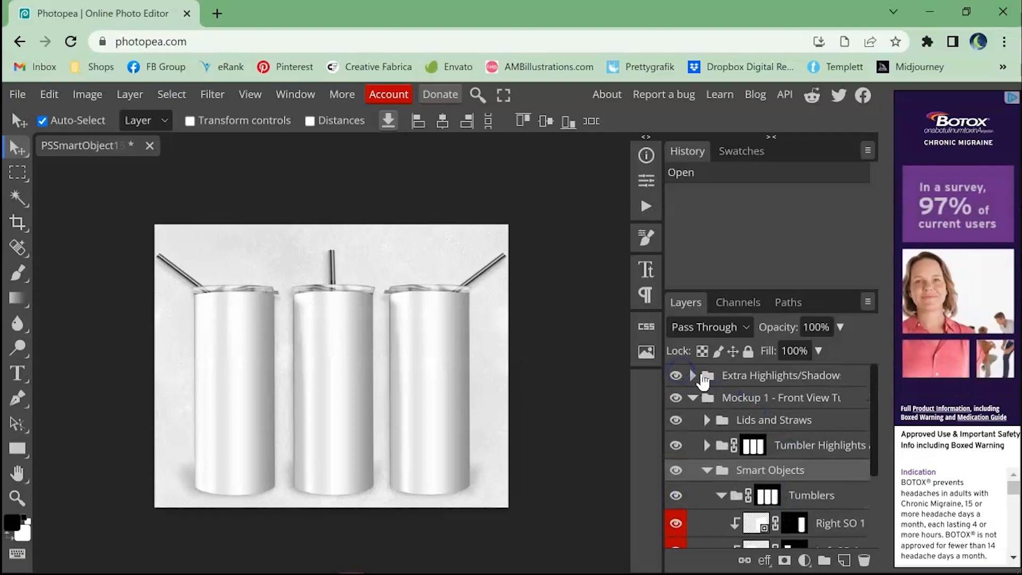
left_click(693, 376)
double_click(715, 409)
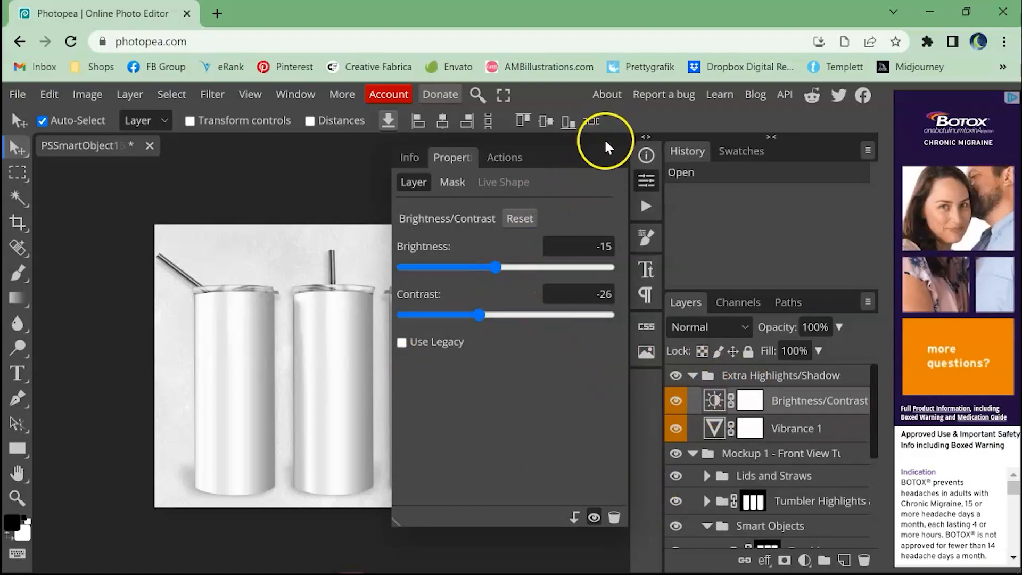
left_click(654, 180)
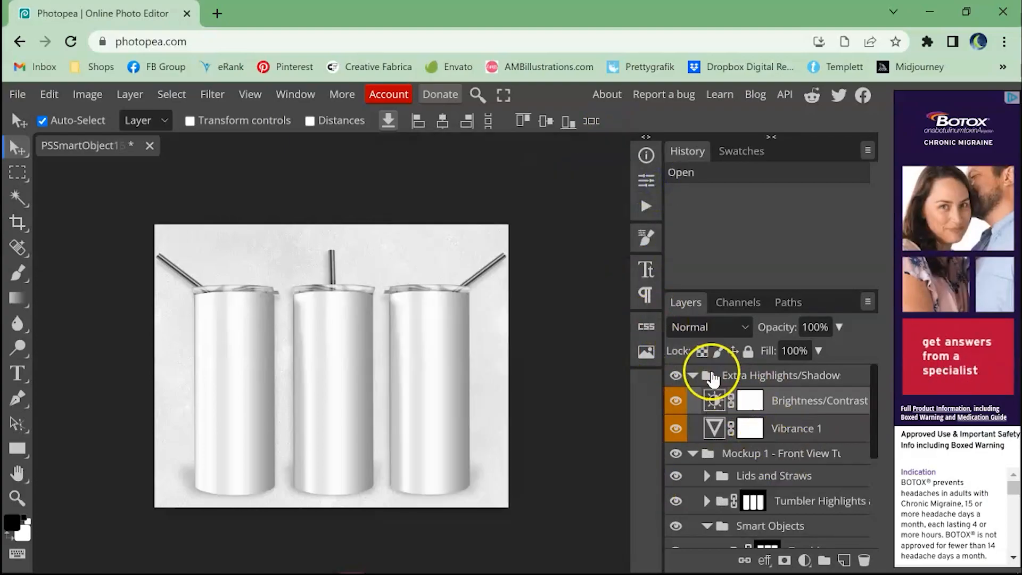
left_click(693, 376)
left_click(676, 376)
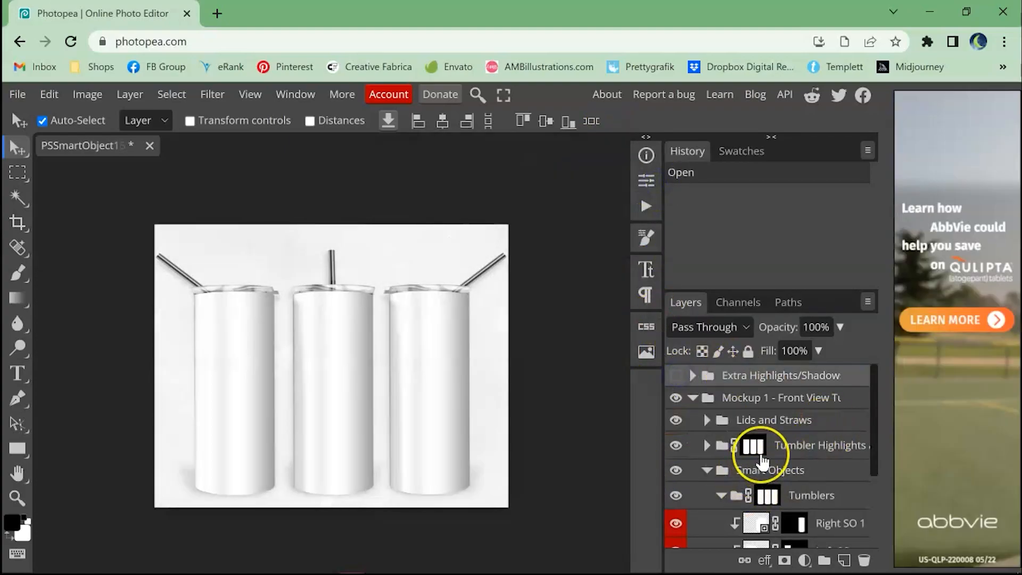
Open the contents of the Right SO 1 smart object in the Tumblers group for editing
scroll(759, 452, "down", 3)
left_click(763, 441)
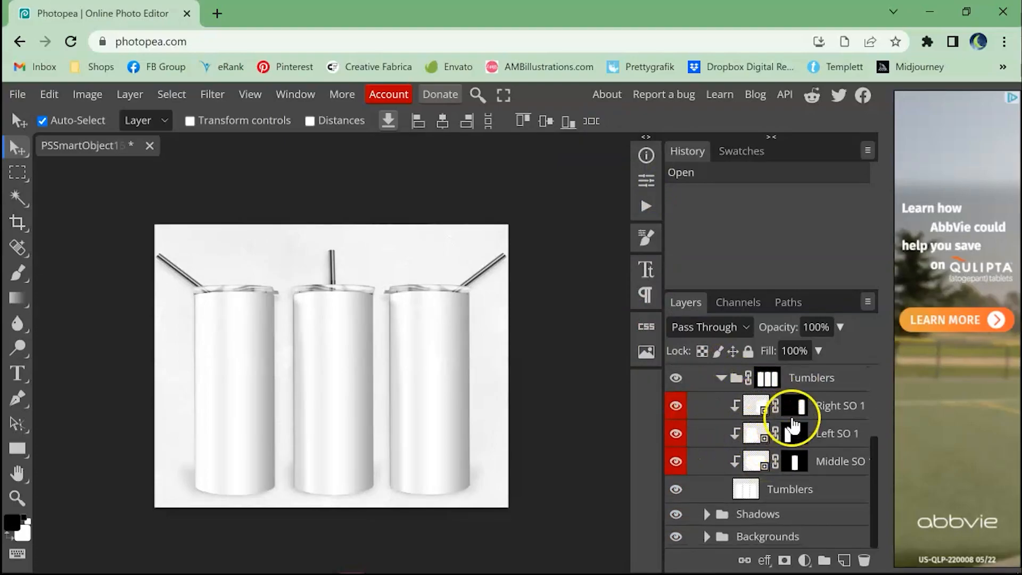
left_click(732, 426, "alt")
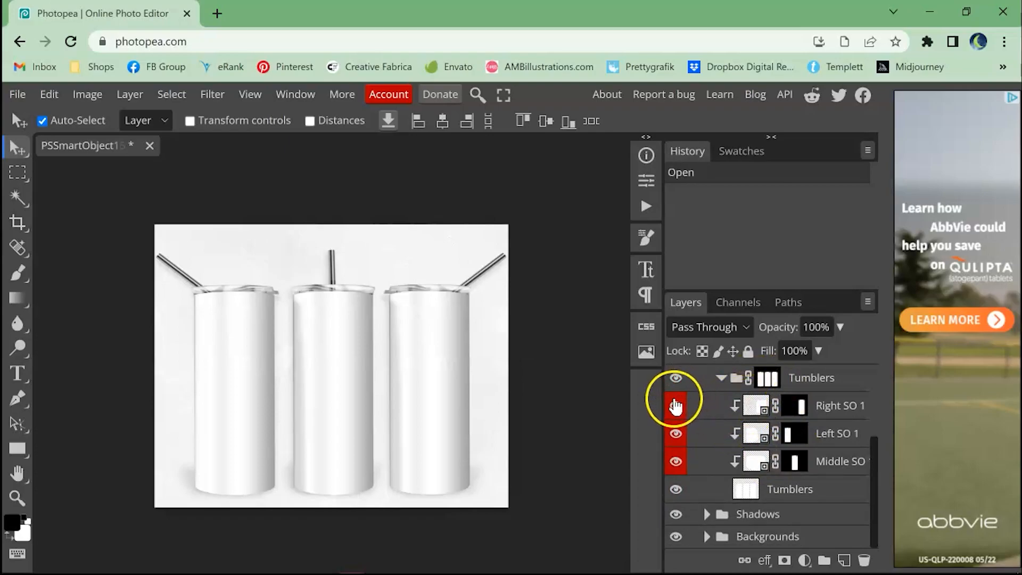
double_click(757, 408)
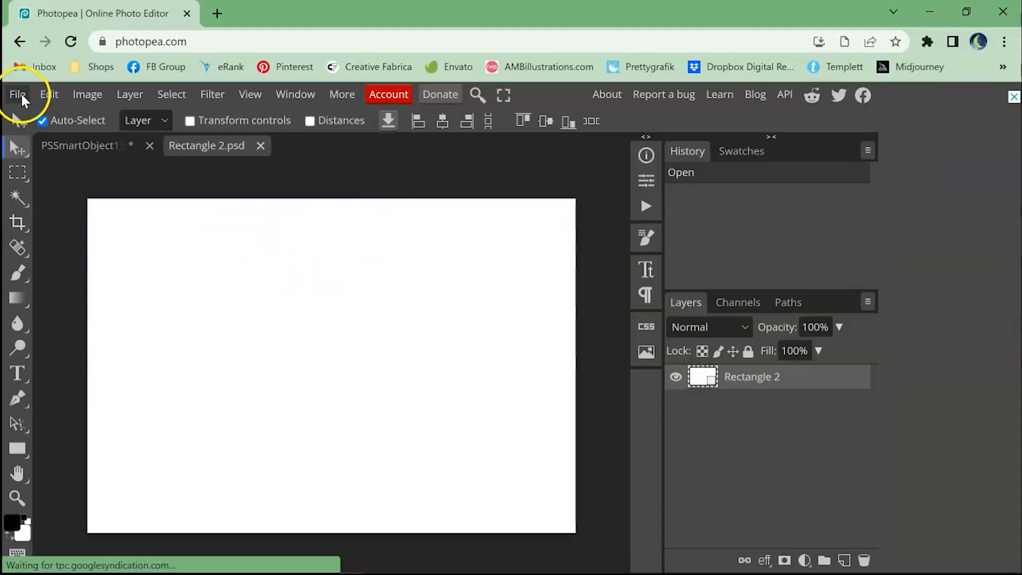
Place American Bullet Cleavage 15 oz.jpg in the smart object at 100% size, covering the whole white rectangle
left_click(22, 97)
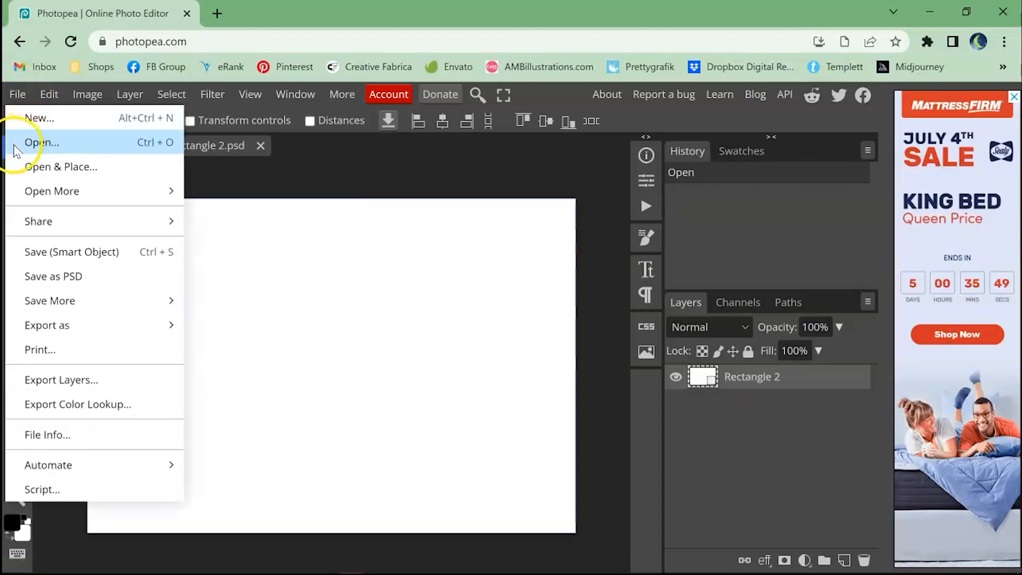
left_click(69, 167)
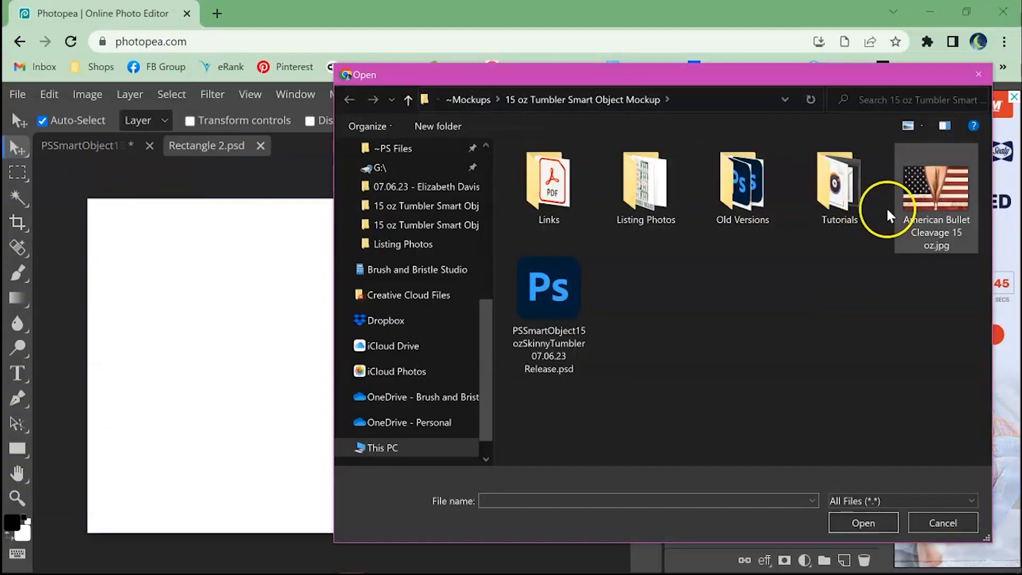
double_click(946, 210)
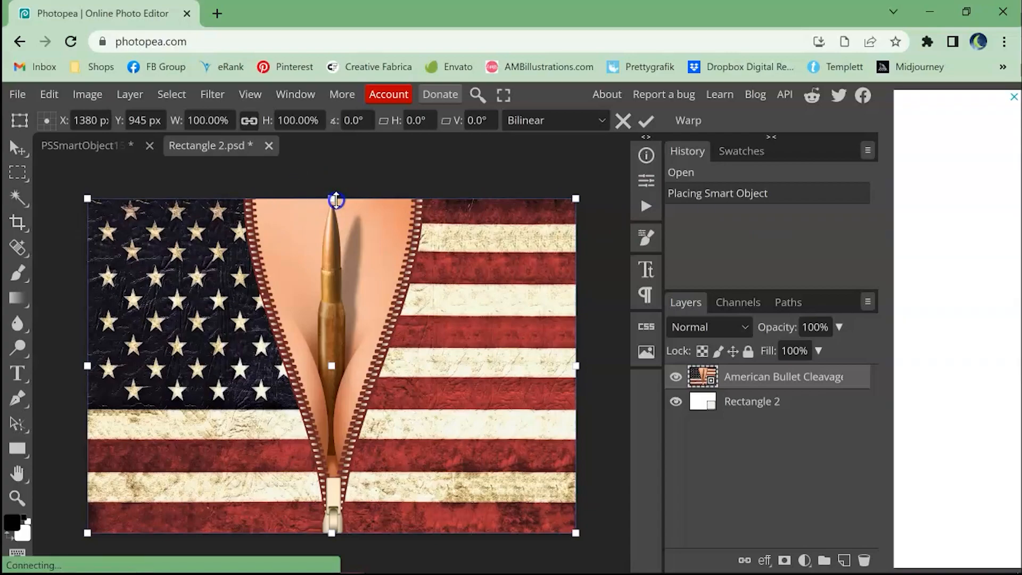
mouse_move(336, 197)
left_mouse_down()
mouse_move(332, 274)
mouse_move(342, 189)
mouse_move(332, 222)
mouse_move(333, 346)
mouse_move(341, 201)
mouse_move(334, 293)
mouse_move(334, 227)
mouse_move(321, 197)
left_mouse_up()
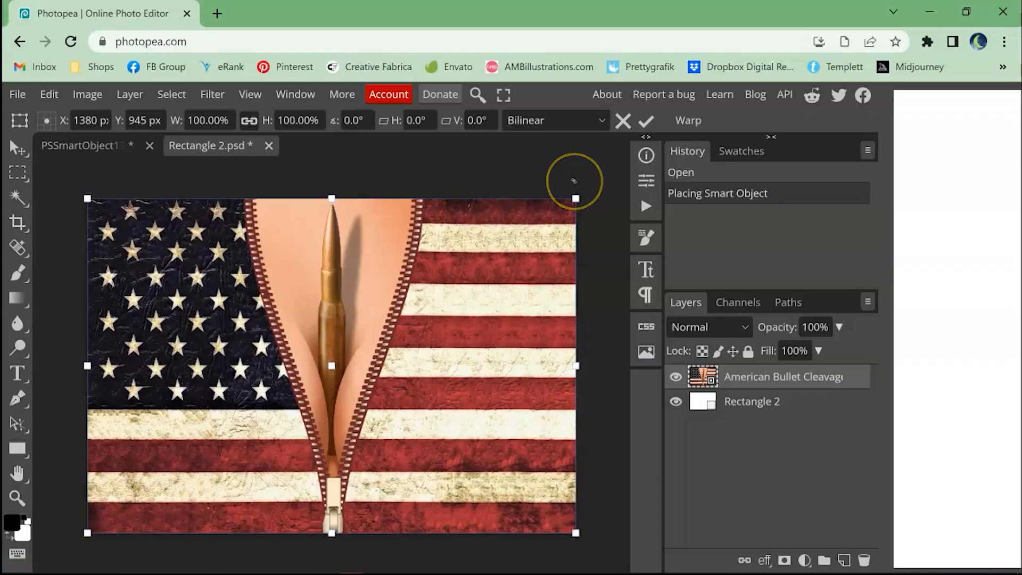
left_click(651, 118)
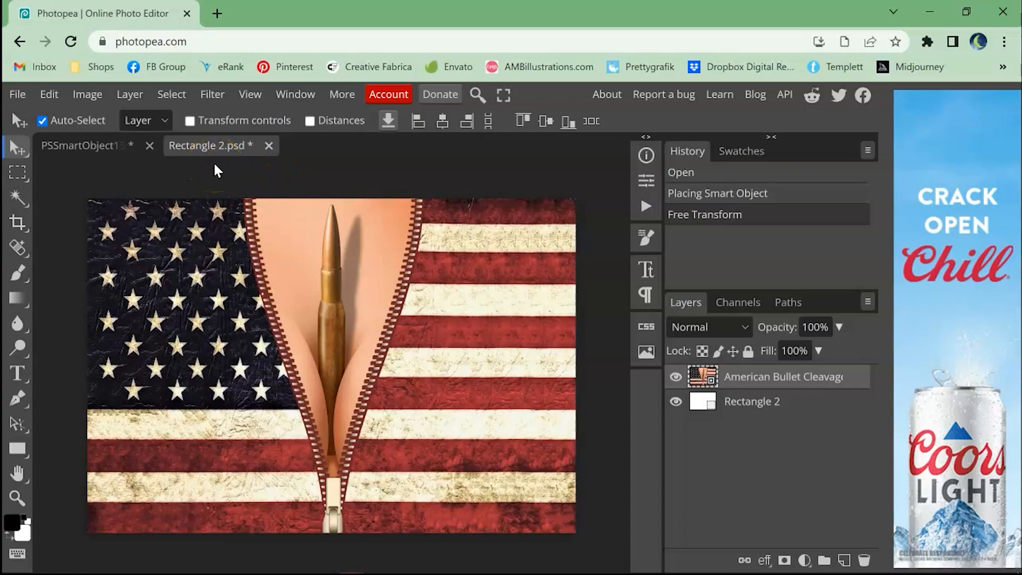
Save the smart object and return to the tumbler mockup document with the updated design
left_click(14, 95)
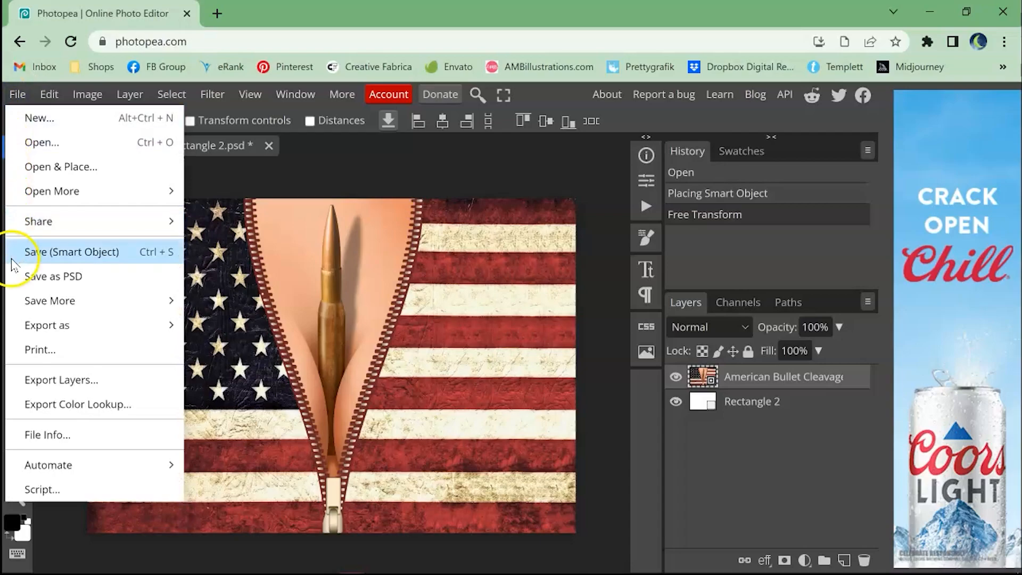
left_click(142, 253)
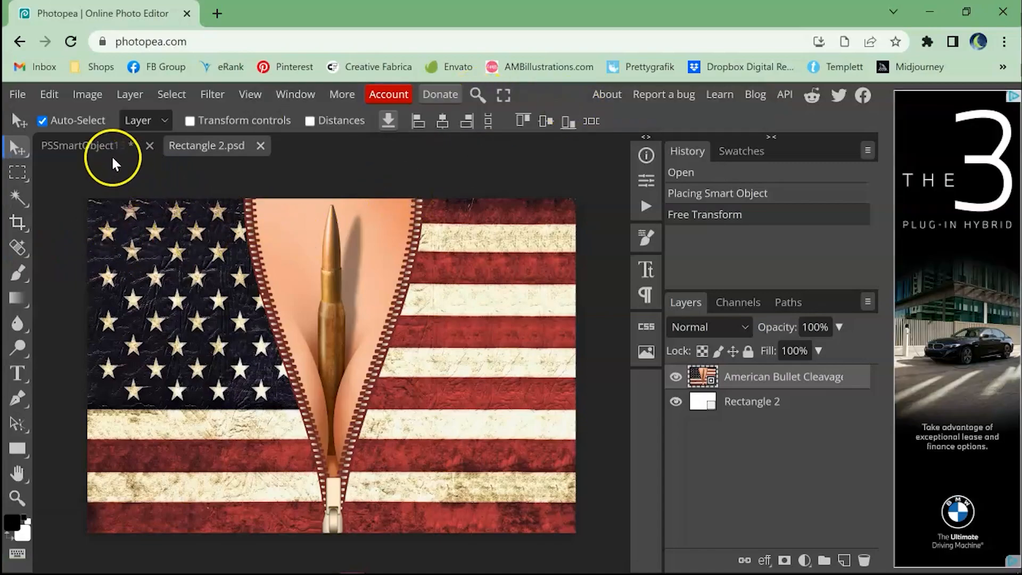
left_click(87, 141)
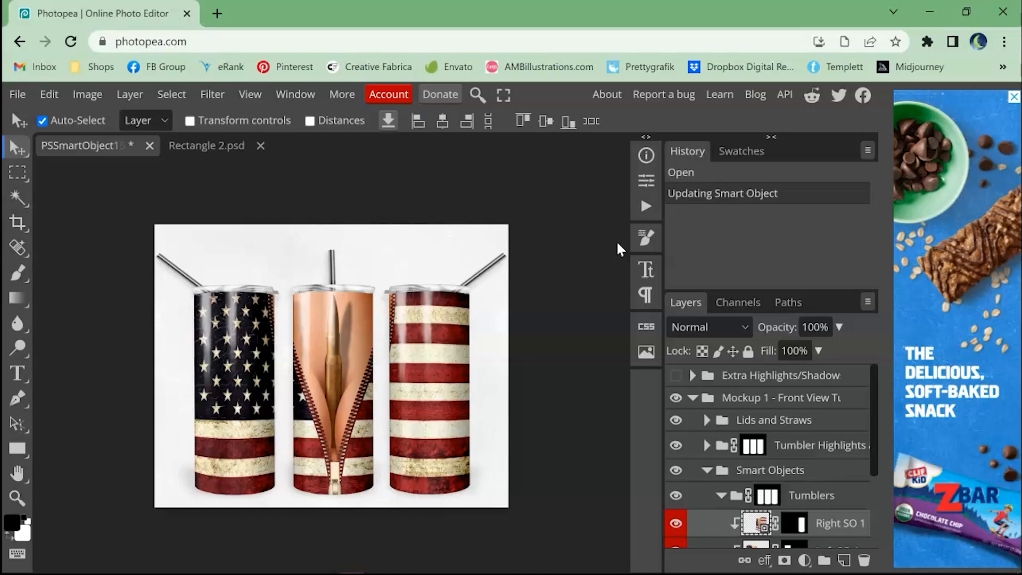
left_click(624, 229)
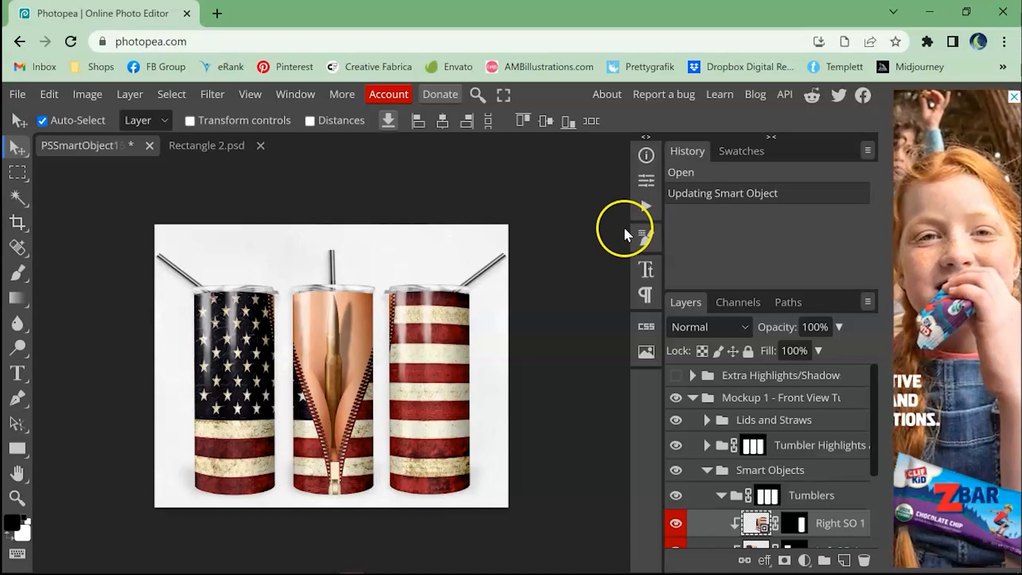